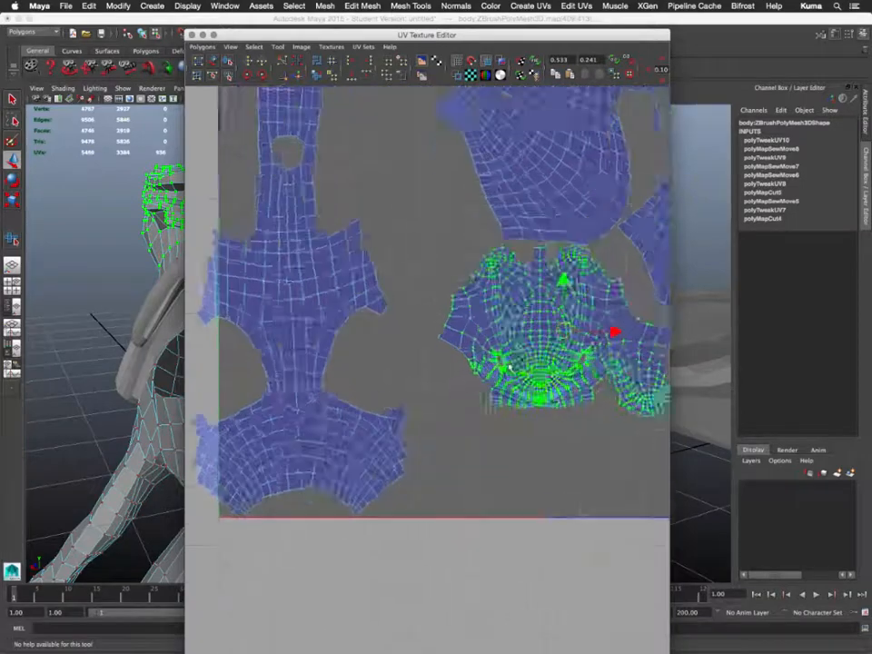
# - Drag the head UV shell out of the 0–1 tile onto the empty grid area to its left
pyautogui.scroll(-6, 510, 367)
pyautogui.keyDown('alt'); pyautogui.moveTo(446, 368); pyautogui.dragTo(606, 336, button='middle'); pyautogui.keyUp('alt')
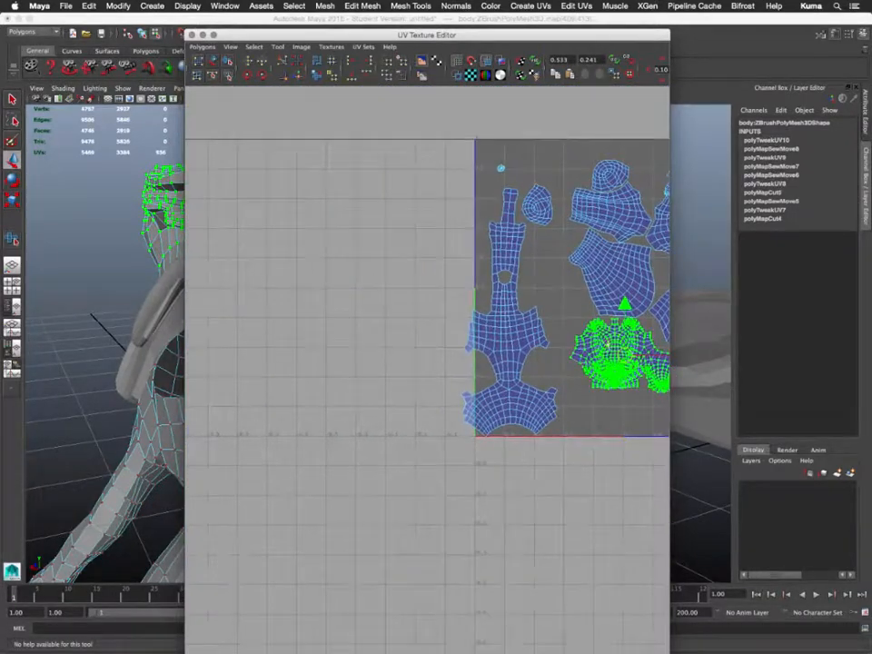
pyautogui.moveTo(610, 267); pyautogui.dragTo(291, 245)
pyautogui.keyDown('alt'); pyautogui.moveTo(292, 245); pyautogui.dragTo(456, 424, button='middle'); pyautogui.keyUp('alt')
pyautogui.scroll(-4, 424, 279)
pyautogui.scroll(6, 424, 279)
pyautogui.scroll(6, 425, 276)
pyautogui.scroll(6, 461, 406)
pyautogui.scroll(-3, 463, 410)
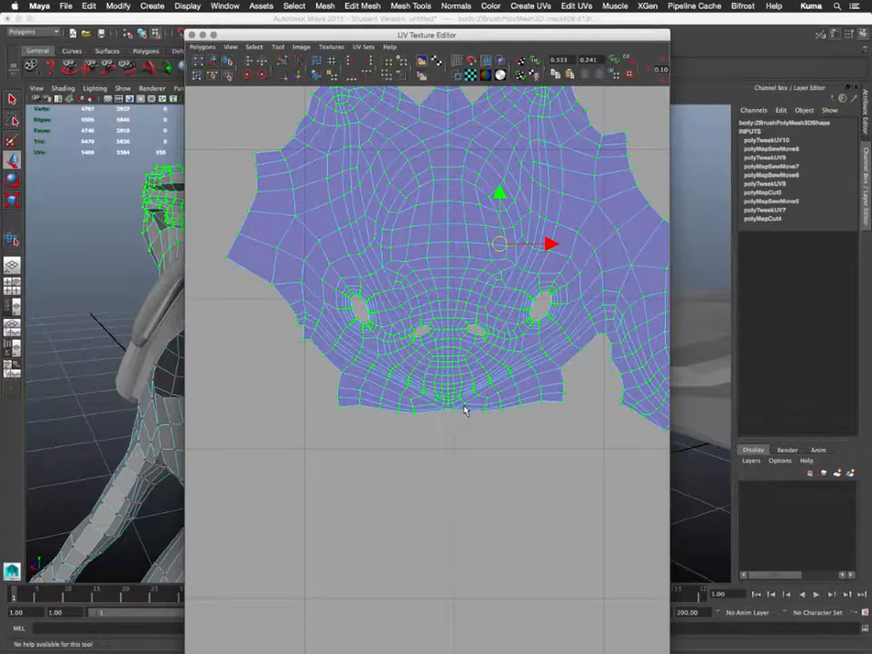
# - Pan across the relocated head shell to frame the face, then switch to edge selection
pyautogui.keyDown('alt'); pyautogui.moveTo(463, 411); pyautogui.dragTo(343, 409, button='middle'); pyautogui.keyUp('alt')
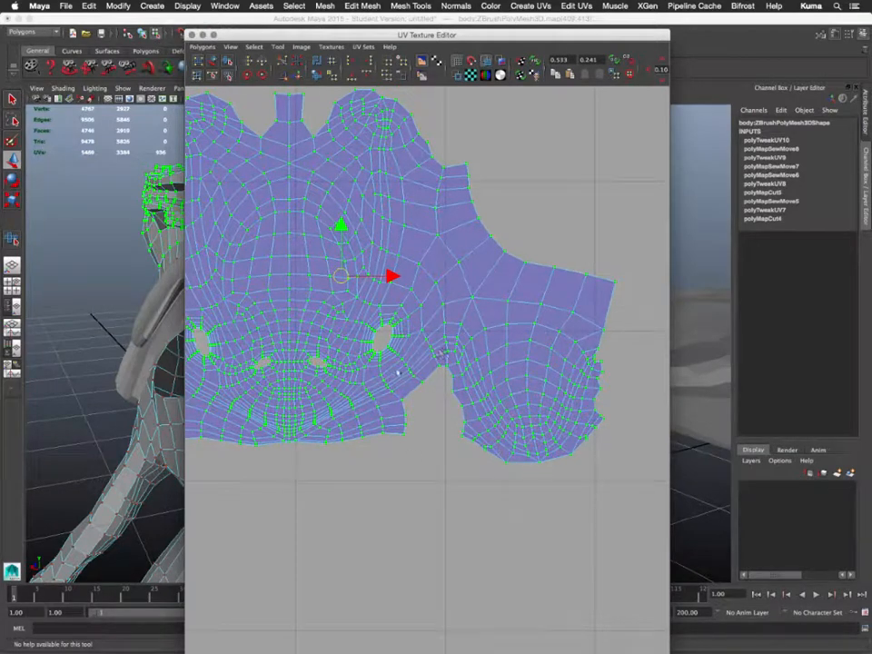
pyautogui.keyDown('alt'); pyautogui.moveTo(513, 318); pyautogui.dragTo(590, 325, button='middle'); pyautogui.keyUp('alt')
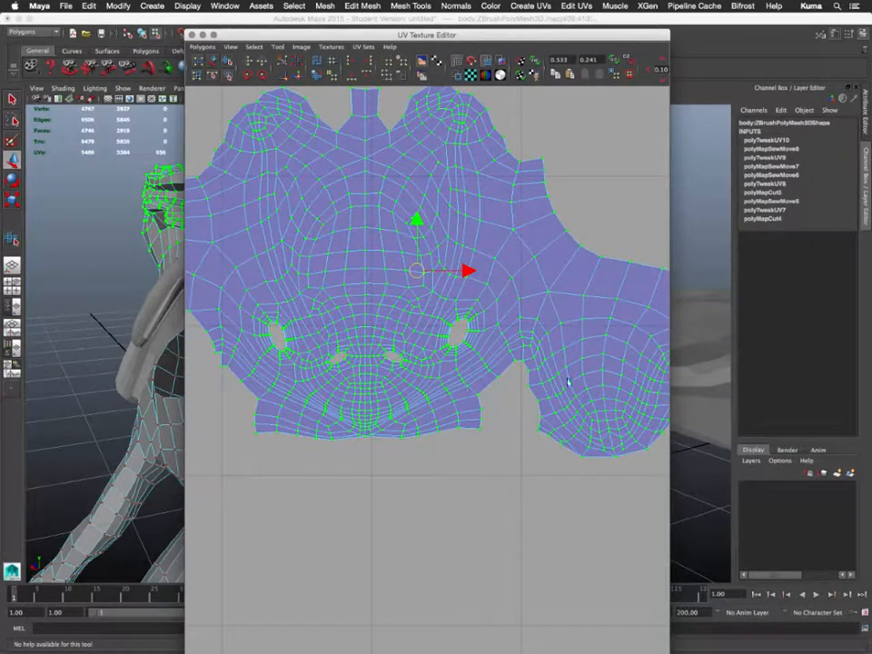
pyautogui.keyDown('alt'); pyautogui.moveTo(468, 399); pyautogui.dragTo(563, 406, button='middle'); pyautogui.keyUp('alt')
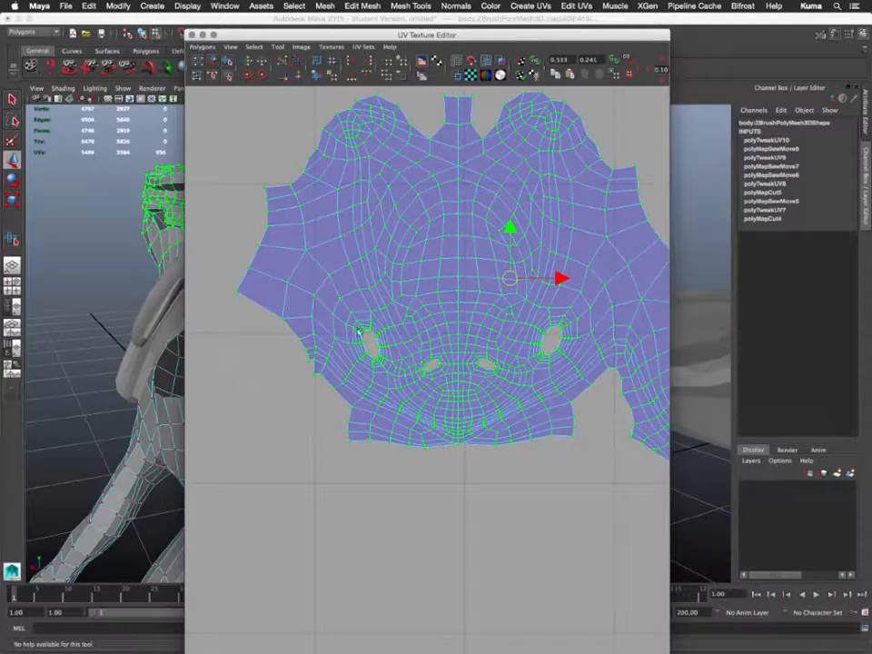
pyautogui.keyDown('alt'); pyautogui.moveTo(420, 341); pyautogui.dragTo(384, 353, button='middle'); pyautogui.keyUp('alt')
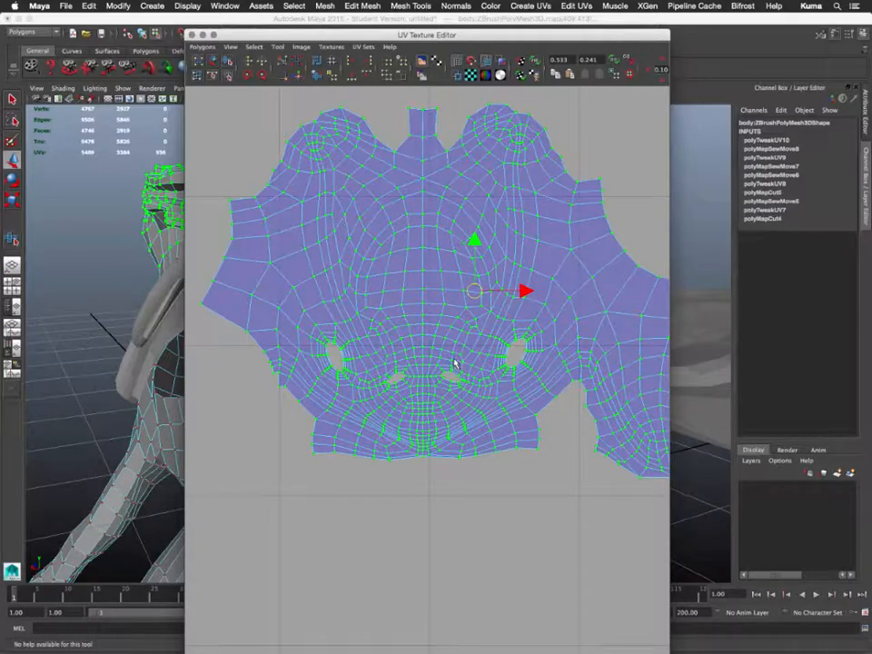
pyautogui.keyDown('alt'); pyautogui.moveTo(440, 182); pyautogui.dragTo(400, 345, button='middle'); pyautogui.keyUp('alt')
pyautogui.scroll(-5, 452, 445)
pyautogui.scroll(7, 450, 444)
pyautogui.scroll(5, 451, 444)
pyautogui.moveTo(379, 324); pyautogui.dragTo(379, 312, button='right')
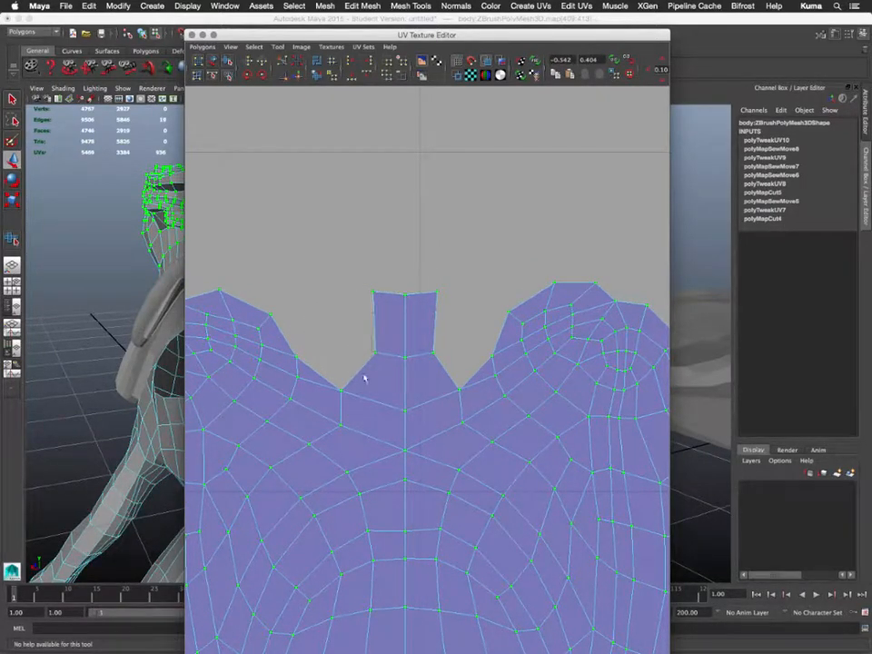
pyautogui.press('w')
pyautogui.scroll(-8, 365, 379)
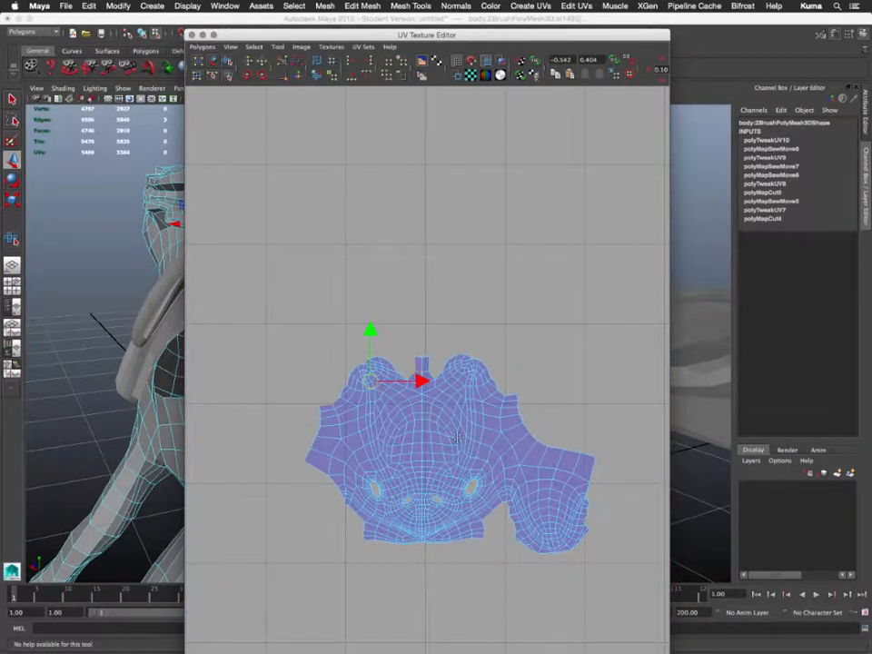
pyautogui.scroll(10, 381, 391)
pyautogui.scroll(-3, 381, 411)
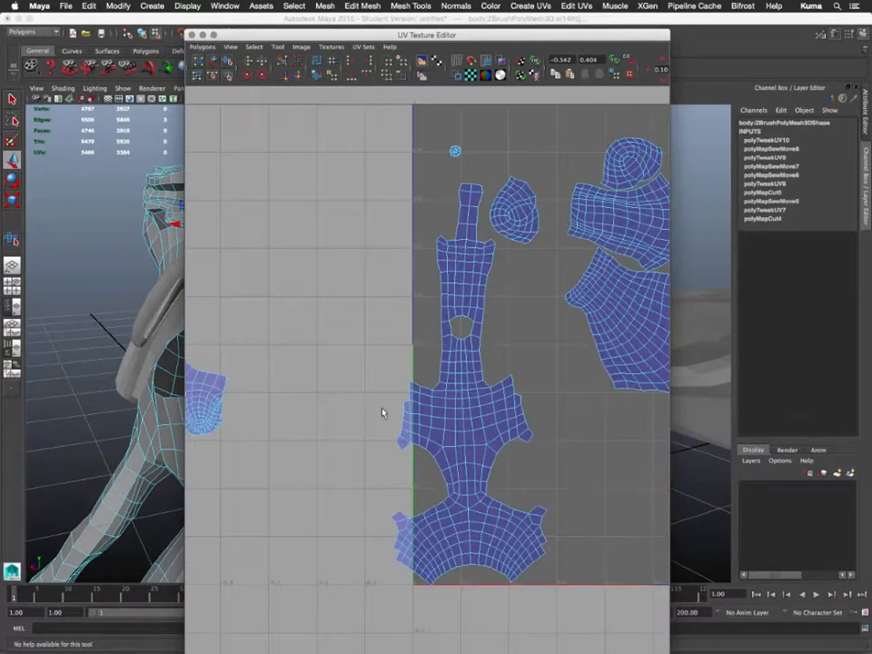
pyautogui.scroll(-5, 319, 401)
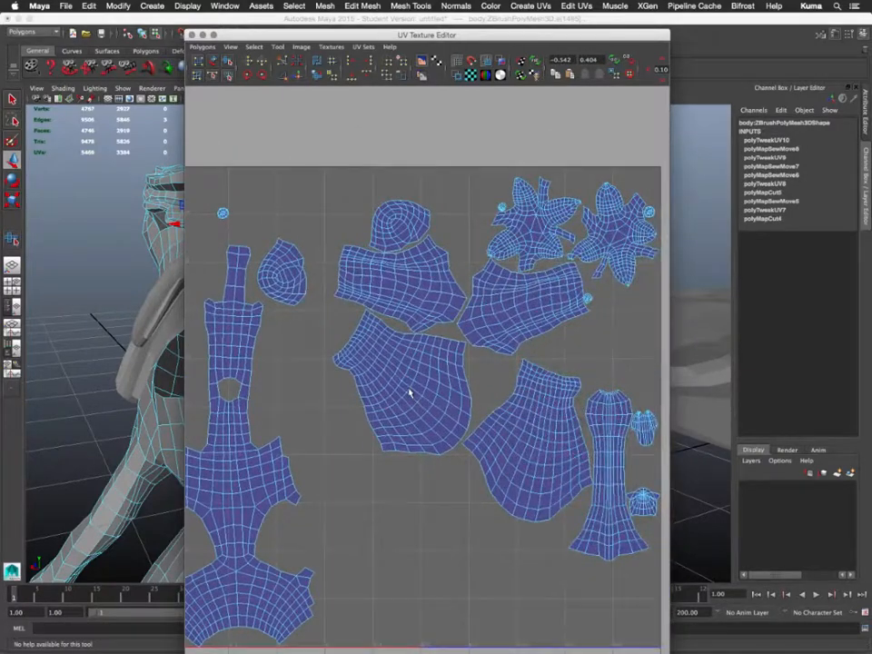
pyautogui.keyDown('alt'); pyautogui.moveTo(408, 389); pyautogui.dragTo(784, 365, button='middle'); pyautogui.keyUp('alt')
pyautogui.keyDown('alt'); pyautogui.moveTo(409, 469); pyautogui.dragTo(486, 454, button='middle'); pyautogui.keyUp('alt')
pyautogui.keyDown('alt'); pyautogui.moveTo(487, 454); pyautogui.dragTo(459, 443, button='right'); pyautogui.keyUp('alt')
pyautogui.scroll(5, 459, 444)
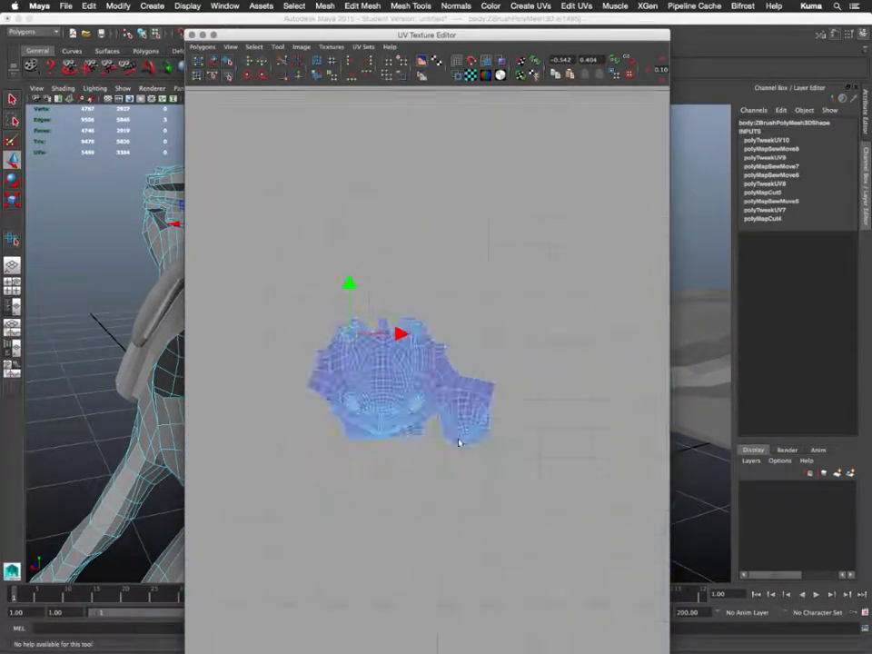
pyautogui.moveTo(267, 228); pyautogui.dragTo(366, 288)
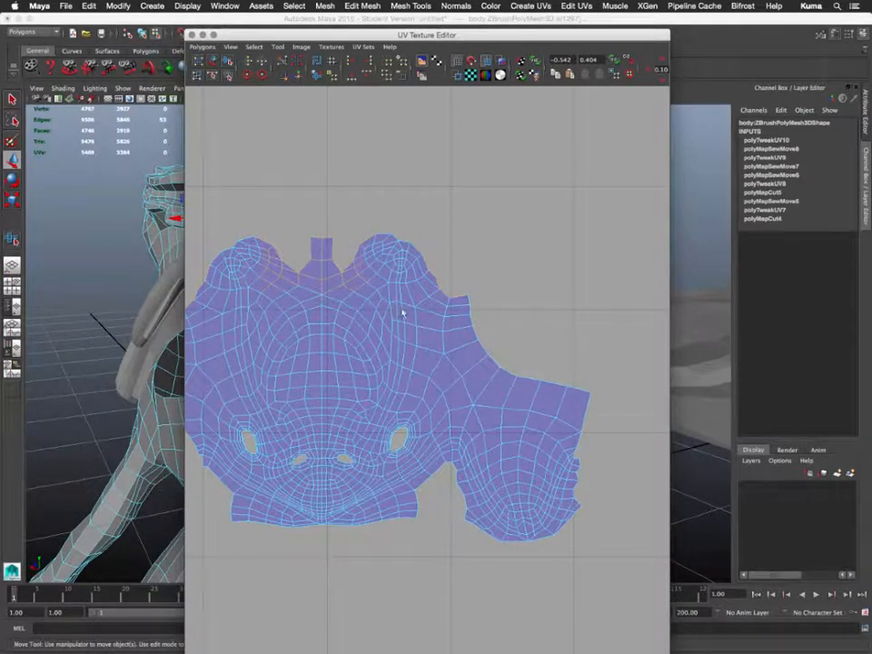
pyautogui.keyDown('alt'); pyautogui.moveTo(403, 314); pyautogui.dragTo(339, 332, button='middle'); pyautogui.keyUp('alt')
pyautogui.scroll(1, 382, 351)
pyautogui.scroll(-8, 383, 351)
pyautogui.keyDown('alt'); pyautogui.moveTo(478, 374); pyautogui.dragTo(204, 362, button='middle'); pyautogui.keyUp('alt')
pyautogui.keyDown('alt'); pyautogui.moveTo(432, 333); pyautogui.dragTo(597, 330, button='middle'); pyautogui.keyUp('alt')
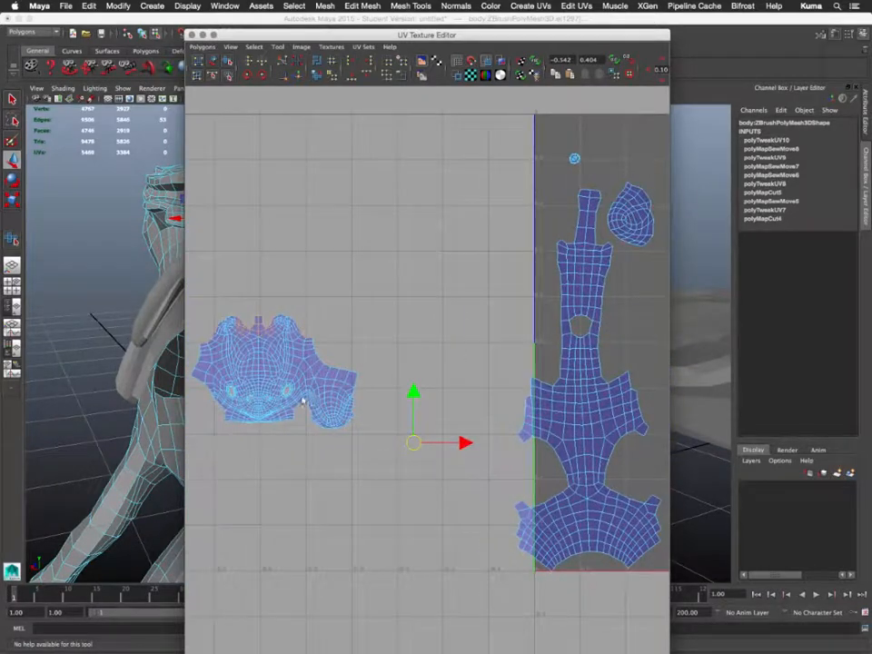
pyautogui.keyDown('alt'); pyautogui.moveTo(301, 399); pyautogui.dragTo(392, 348, button='middle'); pyautogui.keyUp('alt')
pyautogui.scroll(-3, 383, 366)
pyautogui.scroll(4, 381, 363)
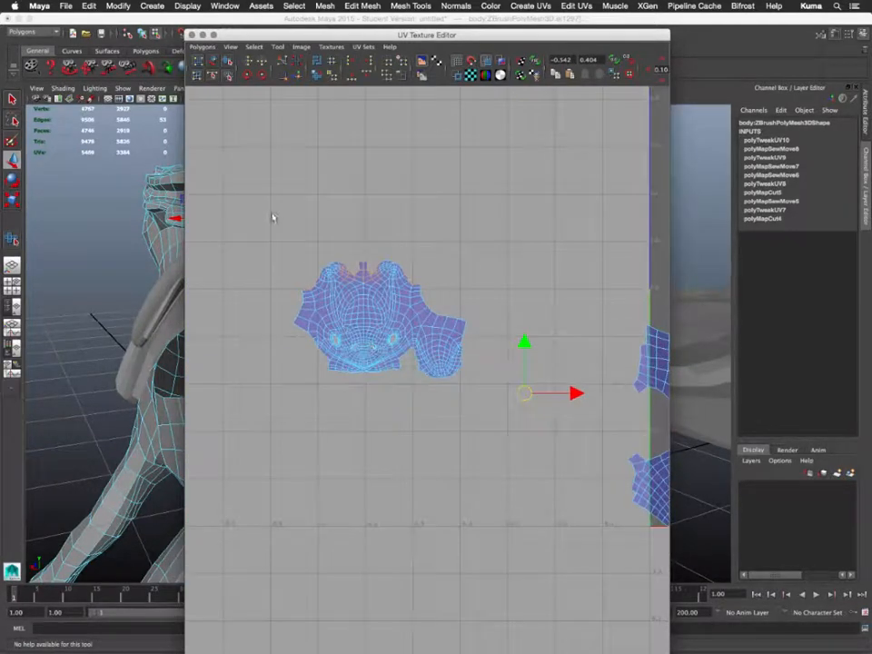
pyautogui.moveTo(412, 378); pyautogui.dragTo(494, 418)
pyautogui.keyDown('alt'); pyautogui.moveTo(534, 391); pyautogui.dragTo(257, 392, button='middle'); pyautogui.keyUp('alt')
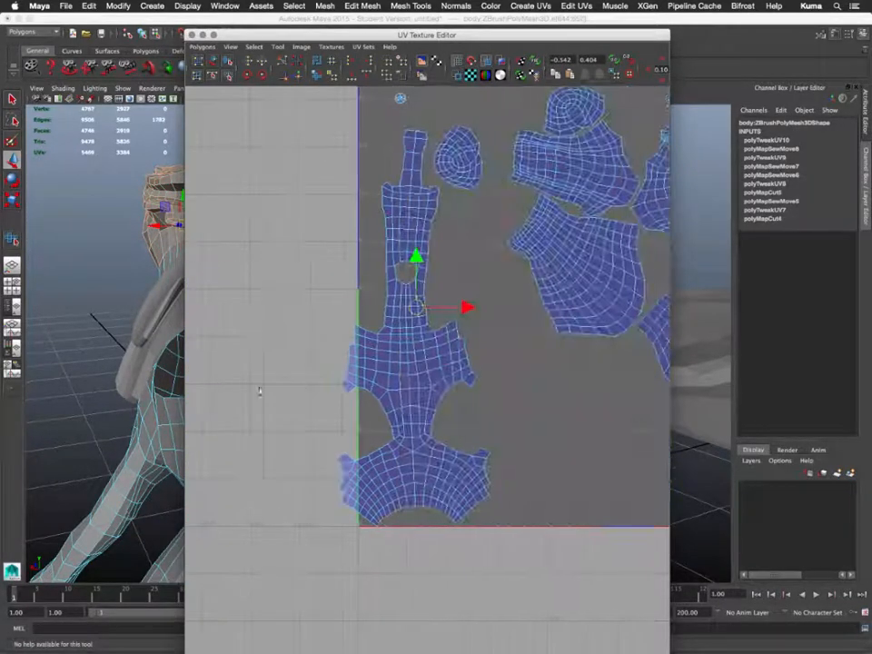
pyautogui.moveTo(462, 551); pyautogui.dragTo(366, 497)
pyautogui.keyDown('alt'); pyautogui.moveTo(311, 478); pyautogui.dragTo(573, 569, button='middle'); pyautogui.keyUp('alt')
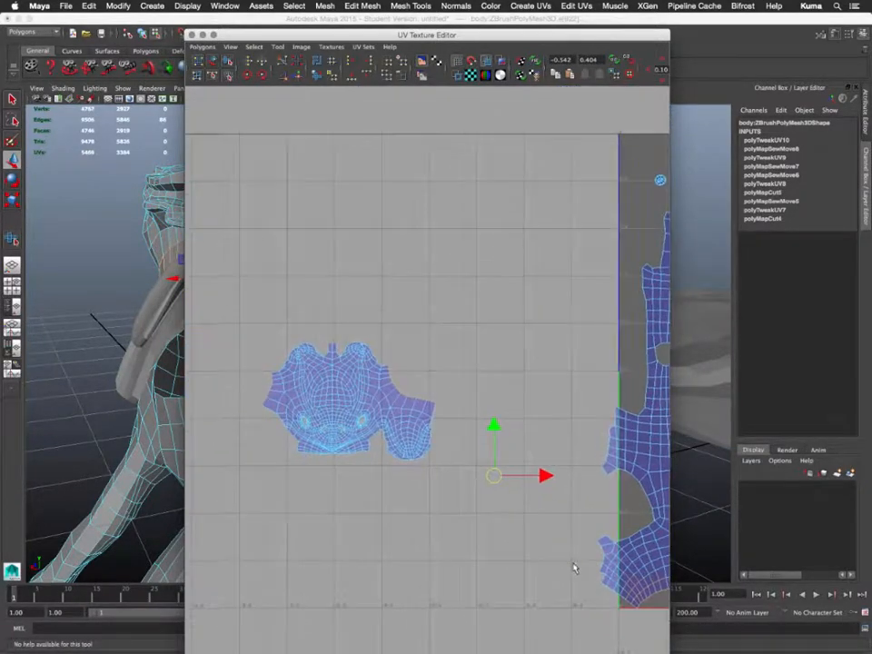
pyautogui.scroll(-1, 428, 500)
pyautogui.scroll(4, 428, 501)
pyautogui.keyDown('alt'); pyautogui.moveTo(430, 500); pyautogui.dragTo(537, 496, button='middle'); pyautogui.keyUp('alt')
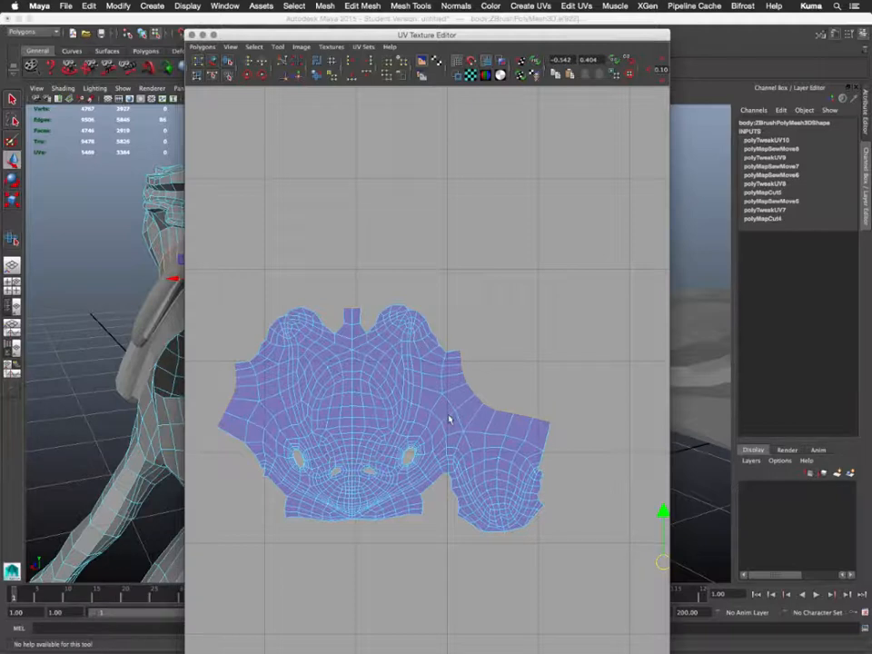
pyautogui.scroll(2, 419, 463)
# - Nudge one UV on the right flap's upper edge slightly downward
pyautogui.keyDown('alt'); pyautogui.moveTo(434, 500); pyautogui.dragTo(473, 471, button='middle'); pyautogui.keyUp('alt')
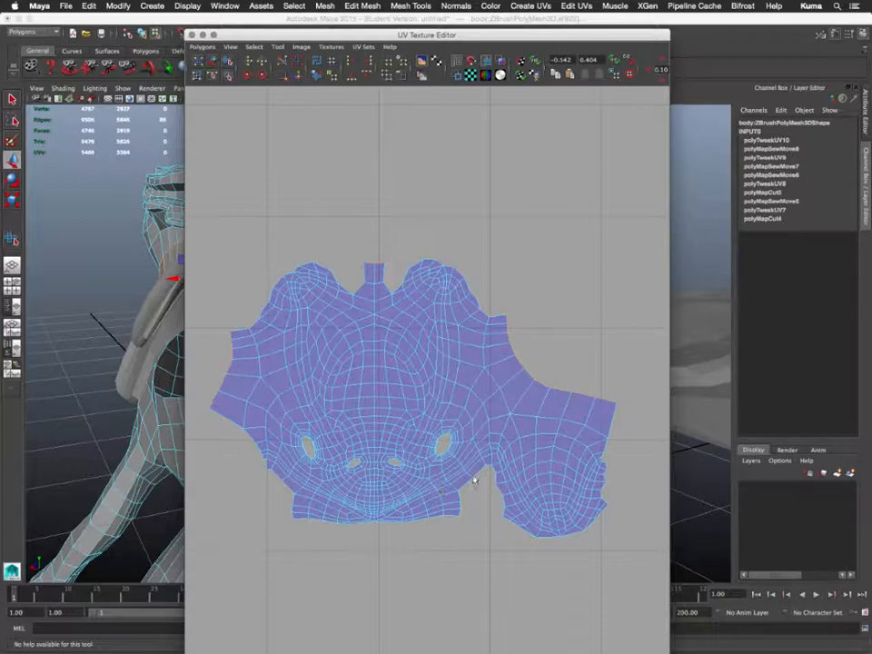
pyautogui.moveTo(550, 417); pyautogui.dragTo(561, 387, button='right')
pyautogui.click(569, 408)
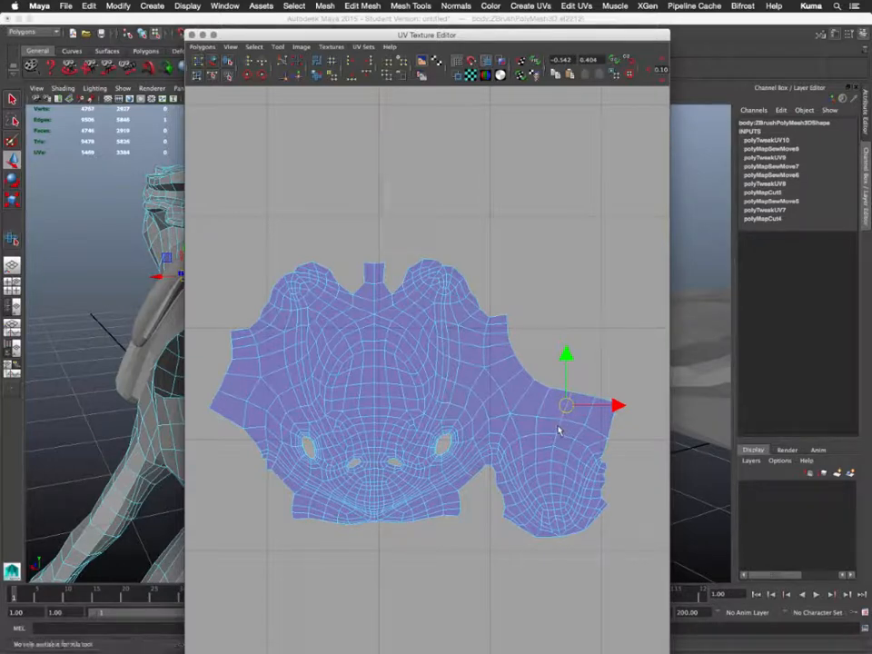
pyautogui.moveTo(561, 430); pyautogui.dragTo(548, 476, button='middle')
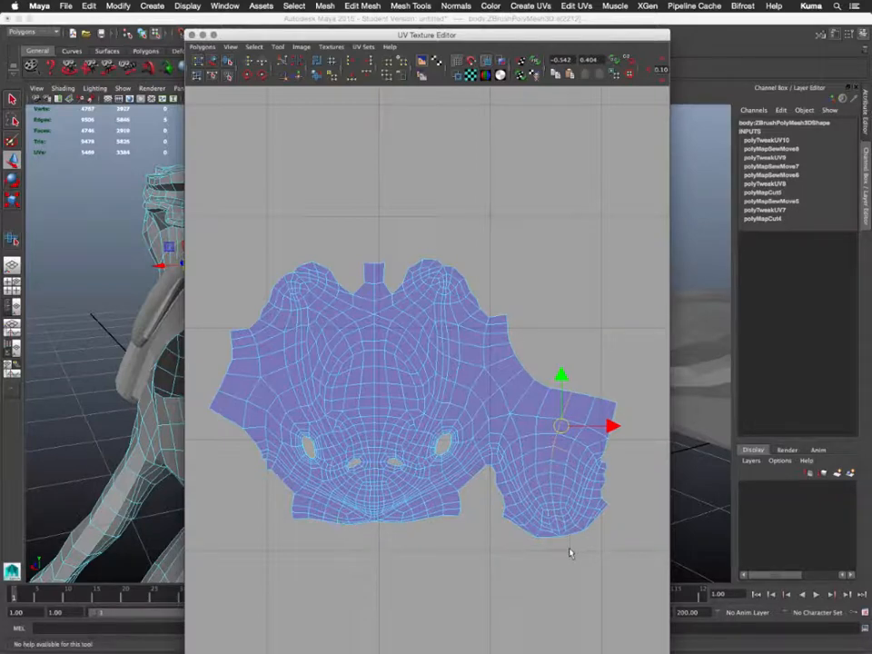
# - Select the vertical edge line in the lower-right lobe and cut the UVs along it
pyautogui.keyDown('shift'); pyautogui.moveTo(571, 552); pyautogui.dragTo(576, 549); pyautogui.keyUp('shift')
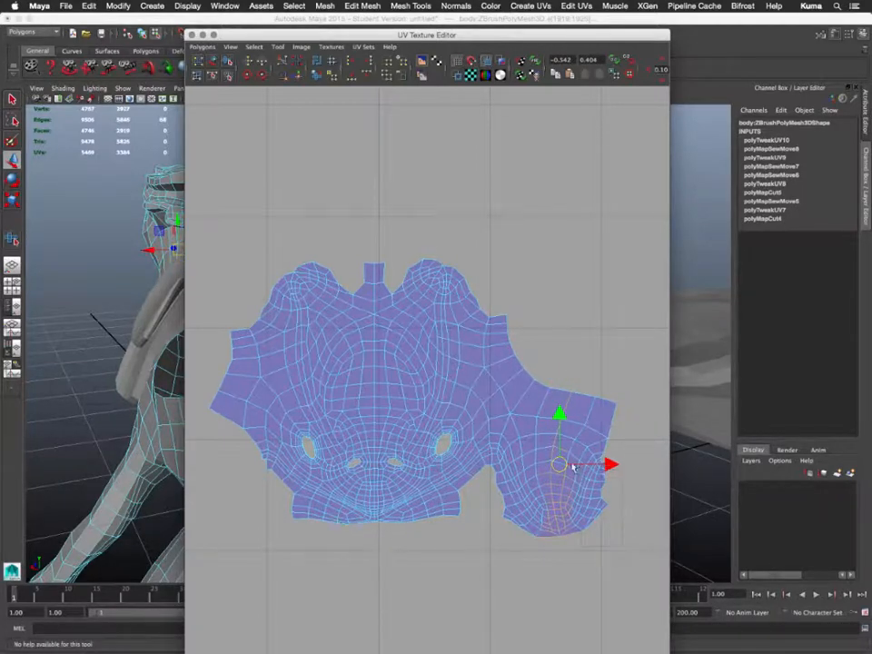
pyautogui.moveTo(563, 462); pyautogui.dragTo(557, 460)
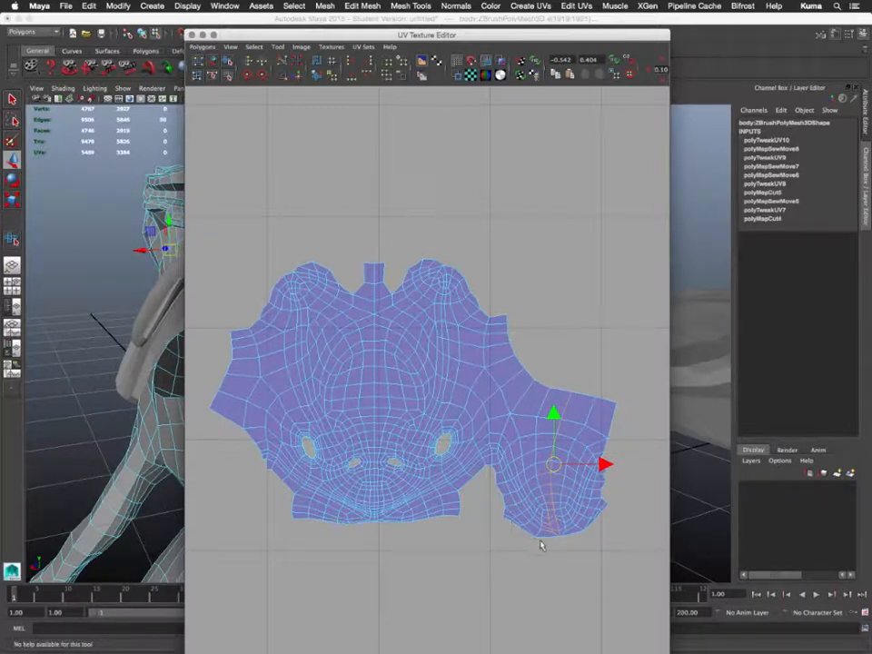
pyautogui.keyDown('ctrl'); pyautogui.moveTo(550, 540); pyautogui.dragTo(547, 500); pyautogui.keyUp('ctrl')
pyautogui.keyDown('ctrl'); pyautogui.moveTo(522, 462); pyautogui.dragTo(555, 541); pyautogui.keyUp('ctrl')
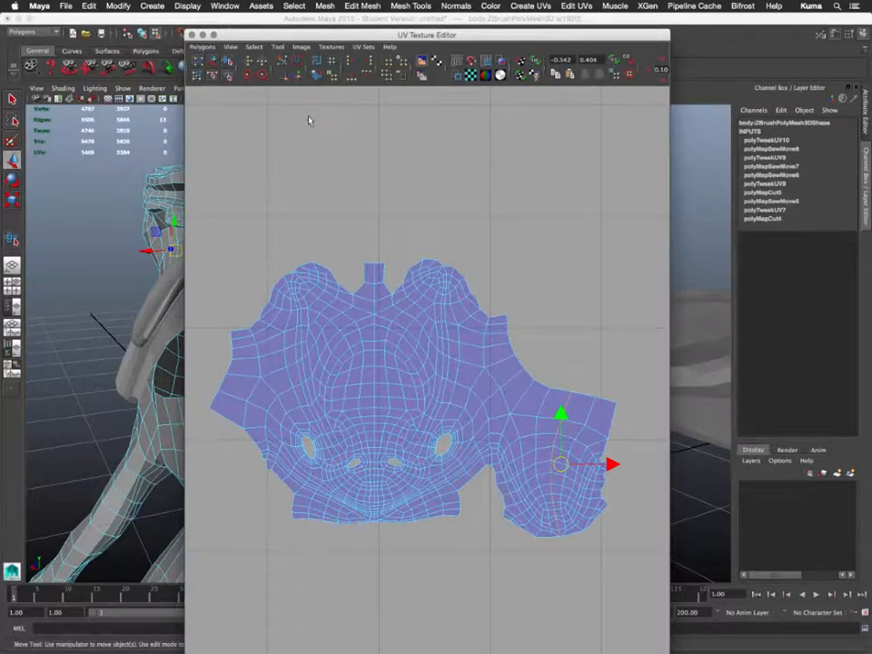
pyautogui.click(283, 61)
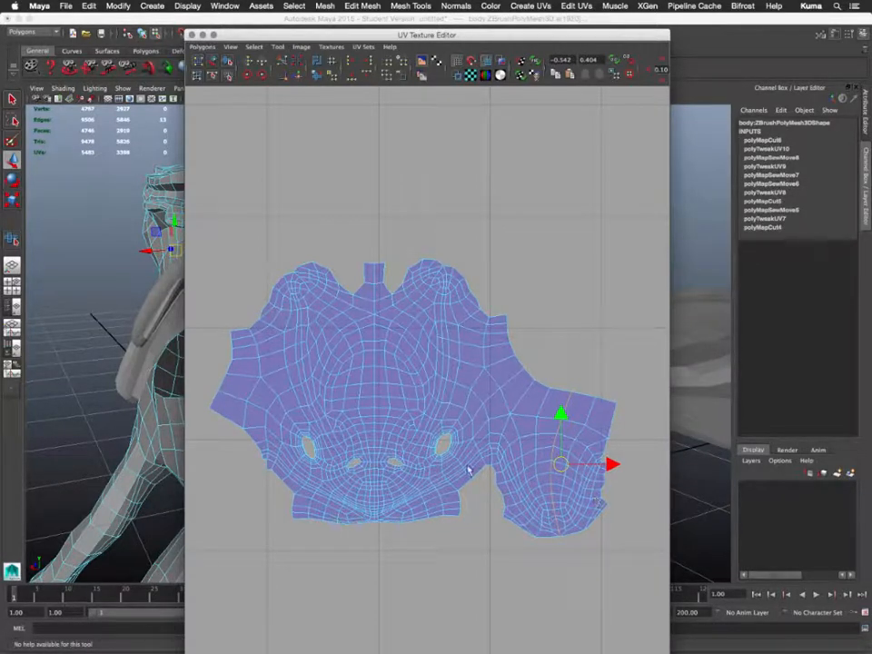
pyautogui.moveTo(347, 462); pyautogui.dragTo(347, 436, button='right')
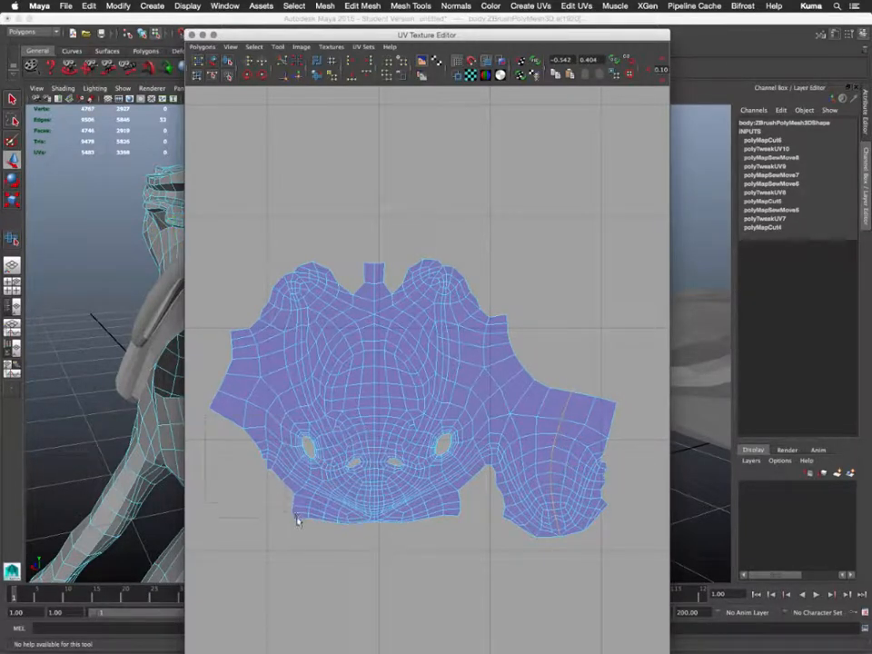
# - Select the seam edge loop on the tall shell and frame the head shell
pyautogui.press('w')
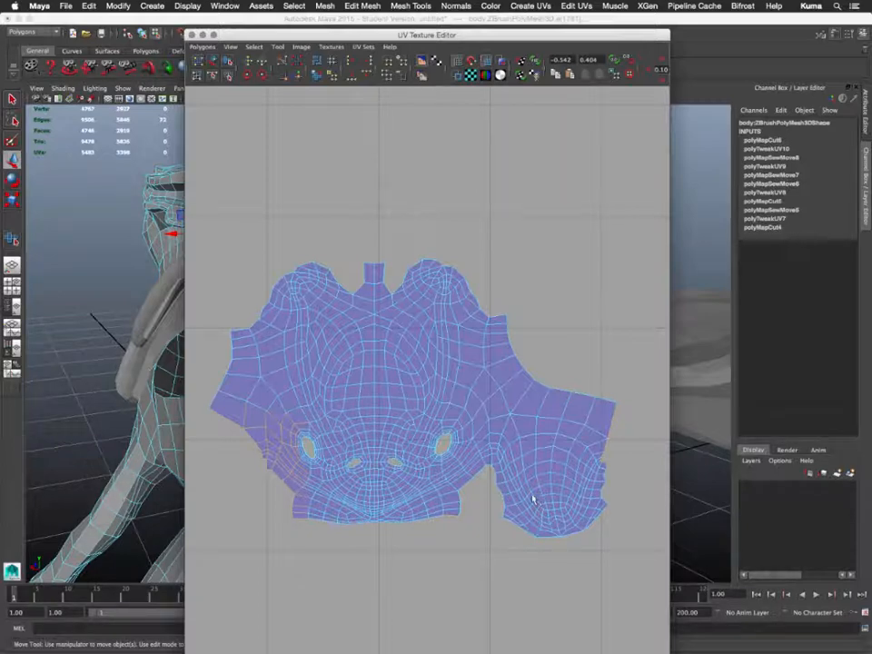
pyautogui.scroll(4, 473, 509)
pyautogui.scroll(-8, 473, 510)
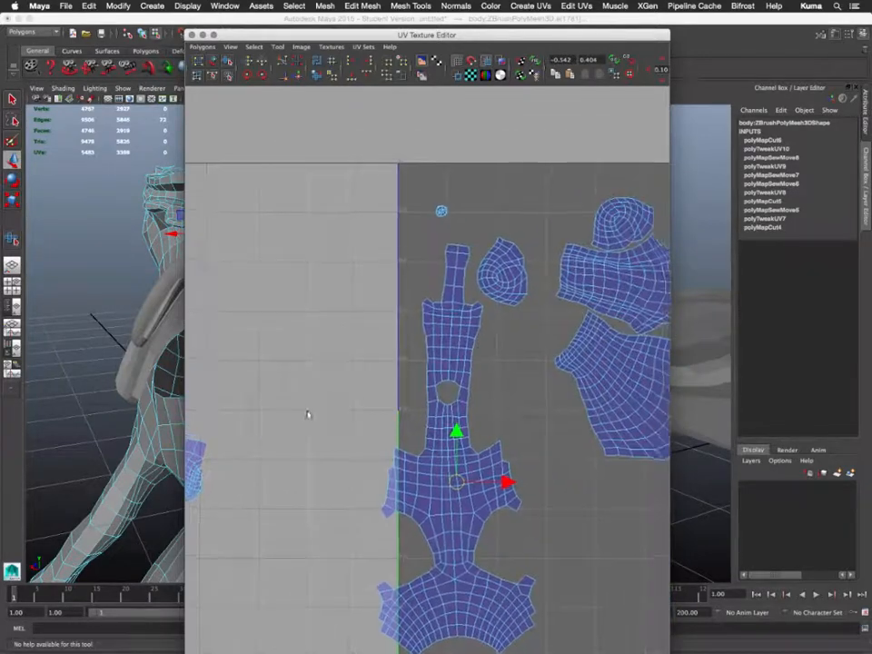
pyautogui.keyDown('alt'); pyautogui.moveTo(508, 365); pyautogui.dragTo(296, 273, button='middle'); pyautogui.keyUp('alt')
pyautogui.keyDown('alt'); pyautogui.moveTo(379, 321); pyautogui.dragTo(321, 407, button='middle'); pyautogui.keyUp('alt')
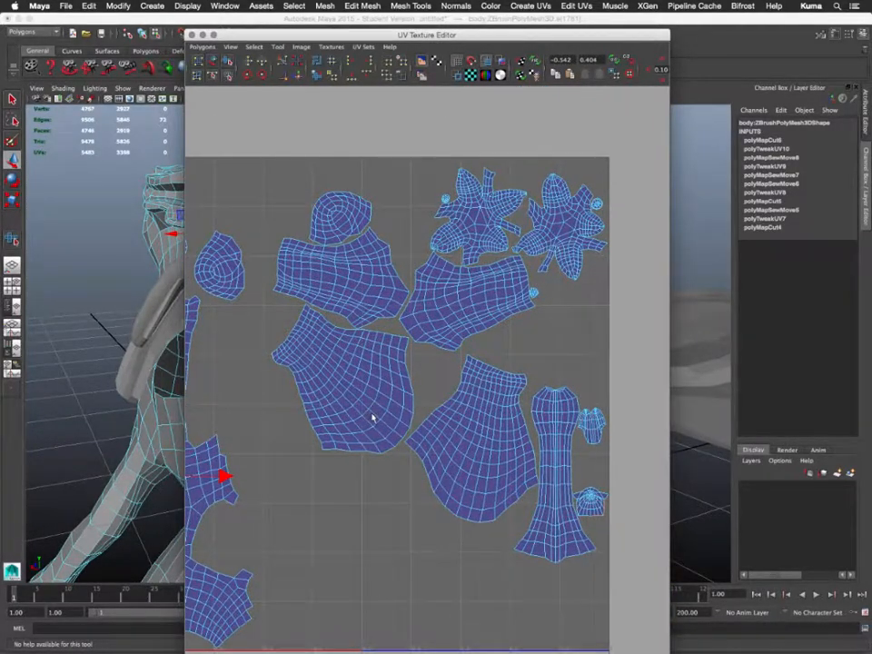
pyautogui.scroll(-1, 372, 413)
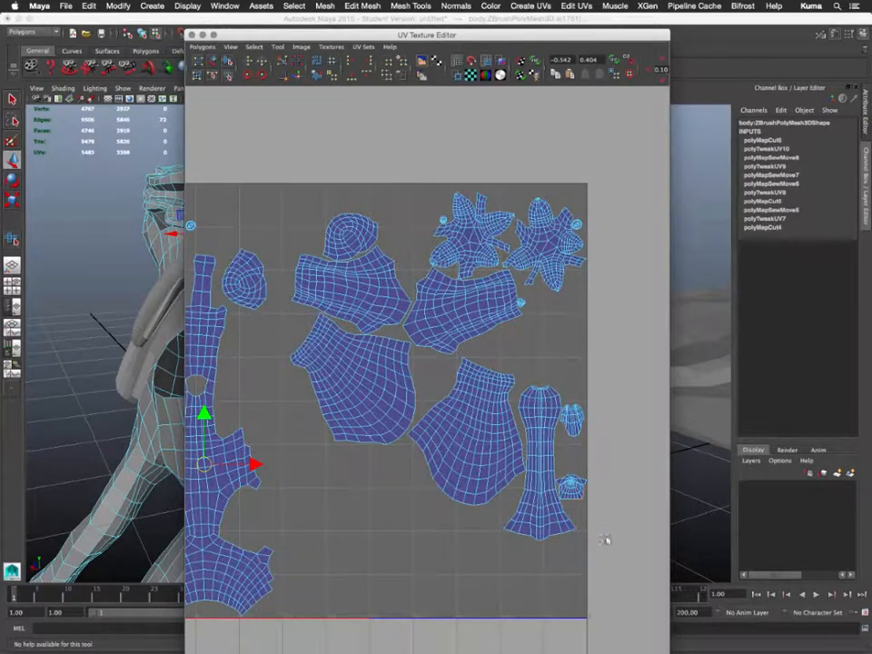
pyautogui.doubleClick(531, 449)
pyautogui.keyDown('alt'); pyautogui.moveTo(411, 451); pyautogui.dragTo(563, 471, button='middle'); pyautogui.keyUp('alt')
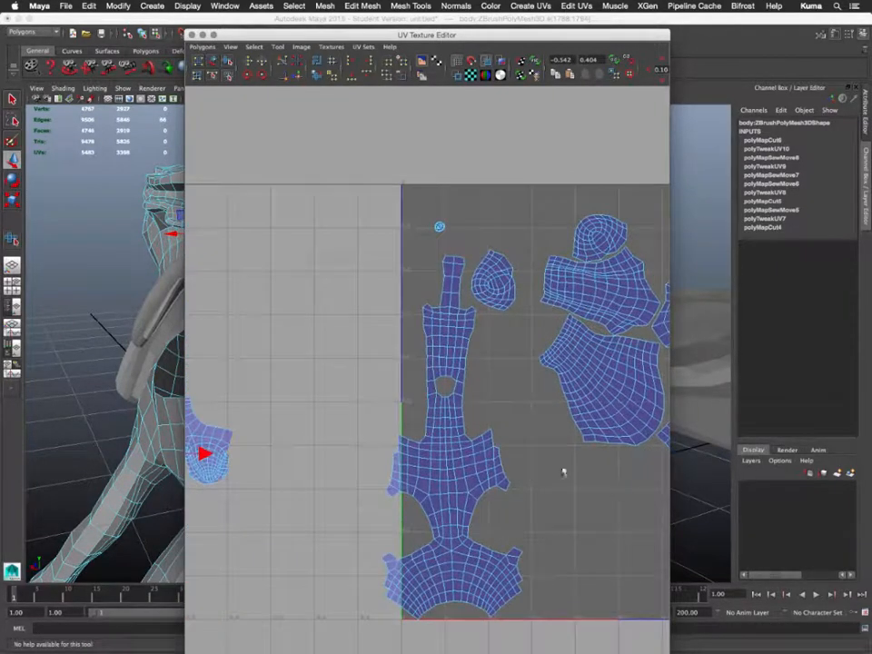
pyautogui.keyDown('alt'); pyautogui.moveTo(413, 477); pyautogui.dragTo(533, 463, button='middle'); pyautogui.keyUp('alt')
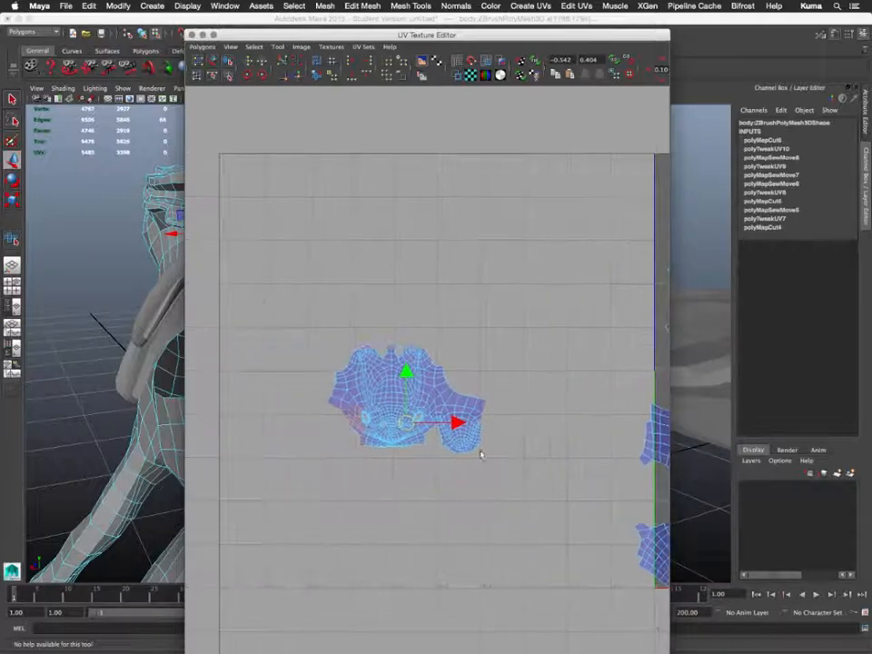
pyautogui.scroll(-5, 452, 451)
pyautogui.press('f')
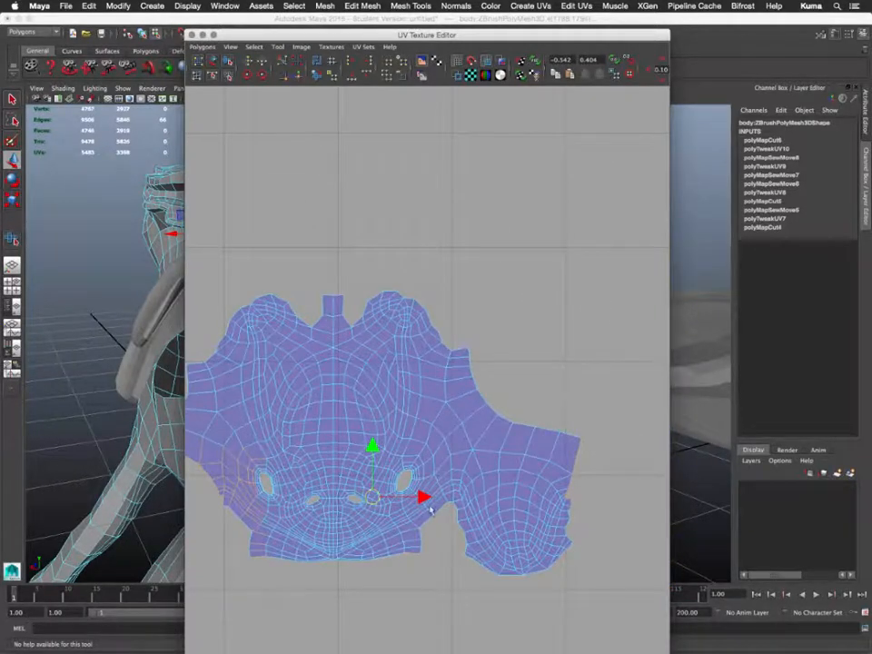
pyautogui.keyDown('alt'); pyautogui.moveTo(464, 584); pyautogui.dragTo(496, 526, button='middle'); pyautogui.keyUp('alt')
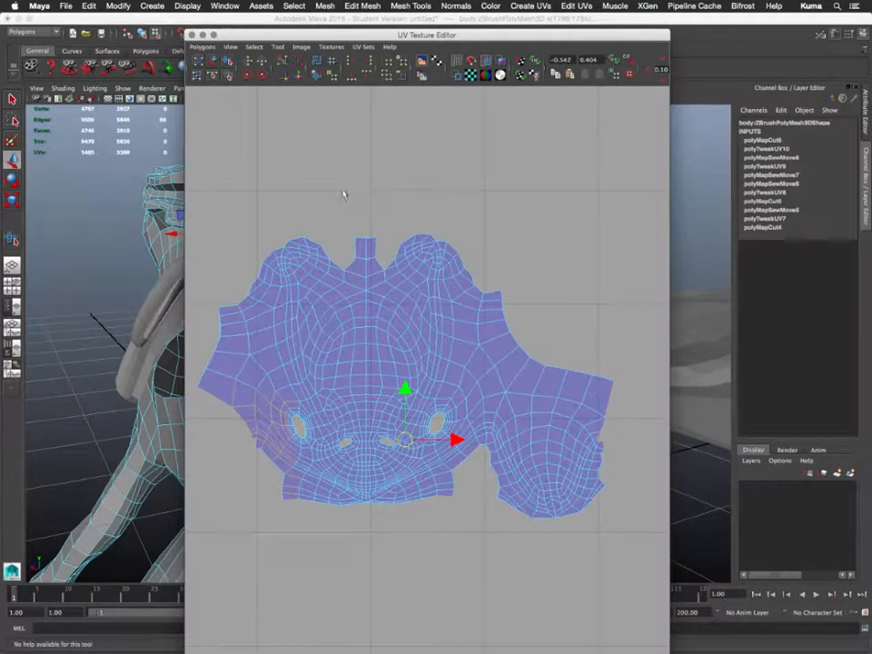
# - Move and sew the seam edges, undoing and redoing once, dropping UVs from 5483 to 5475
pyautogui.click(300, 80)
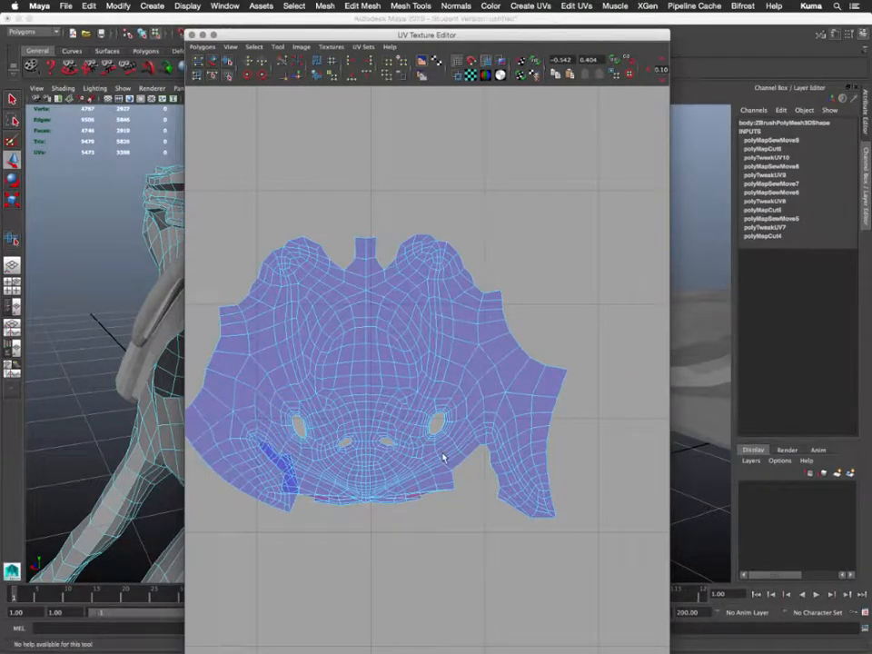
pyautogui.hotkey('ctrl', 'z')
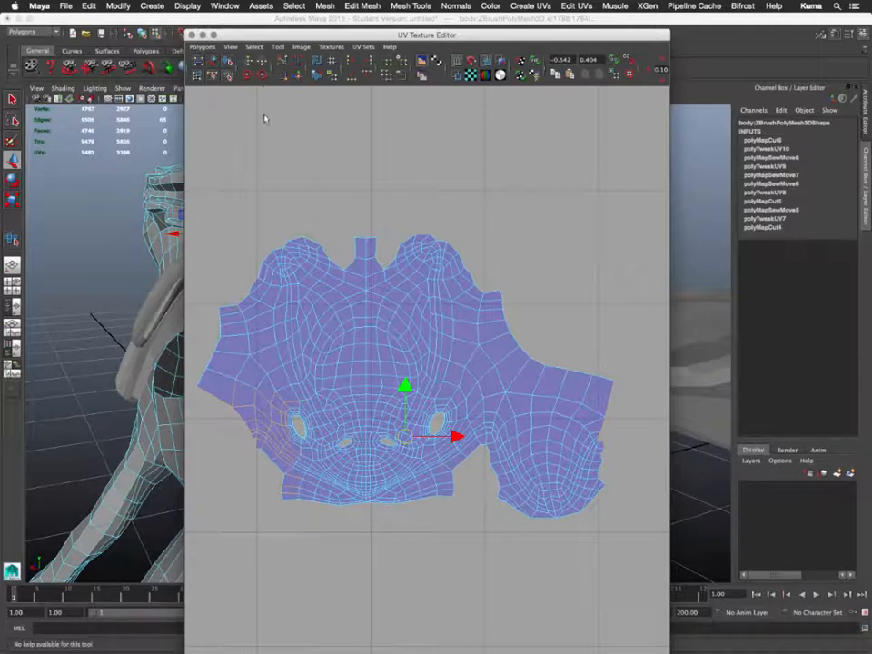
pyautogui.click(299, 78)
pyautogui.keyDown('alt'); pyautogui.moveTo(392, 469); pyautogui.dragTo(508, 465, button='middle'); pyautogui.keyUp('alt')
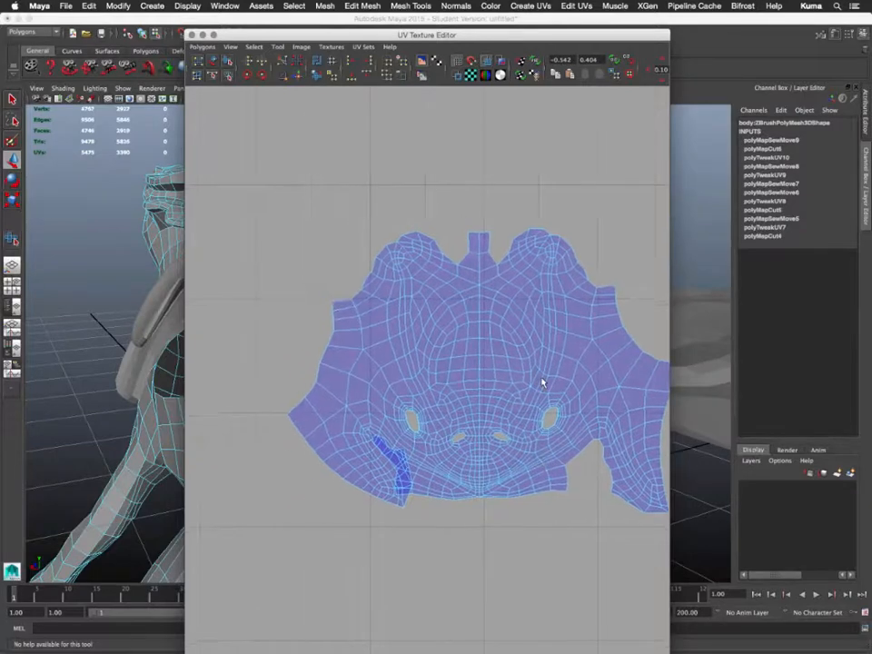
pyautogui.moveTo(542, 377); pyautogui.dragTo(570, 369, button='right')
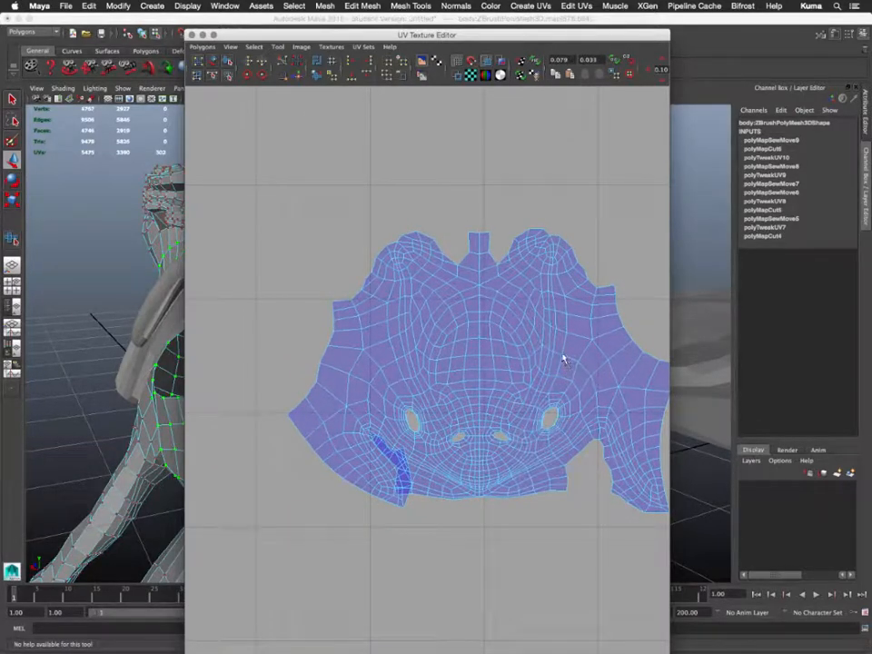
# - Try unfolding the whole head shell with the Smooth UV tool, then undo the unfold and the sew
pyautogui.click(562, 357)
pyautogui.press('w')
pyautogui.keyDown('ctrl'); pyautogui.rightClick(560, 361); pyautogui.keyUp('ctrl')
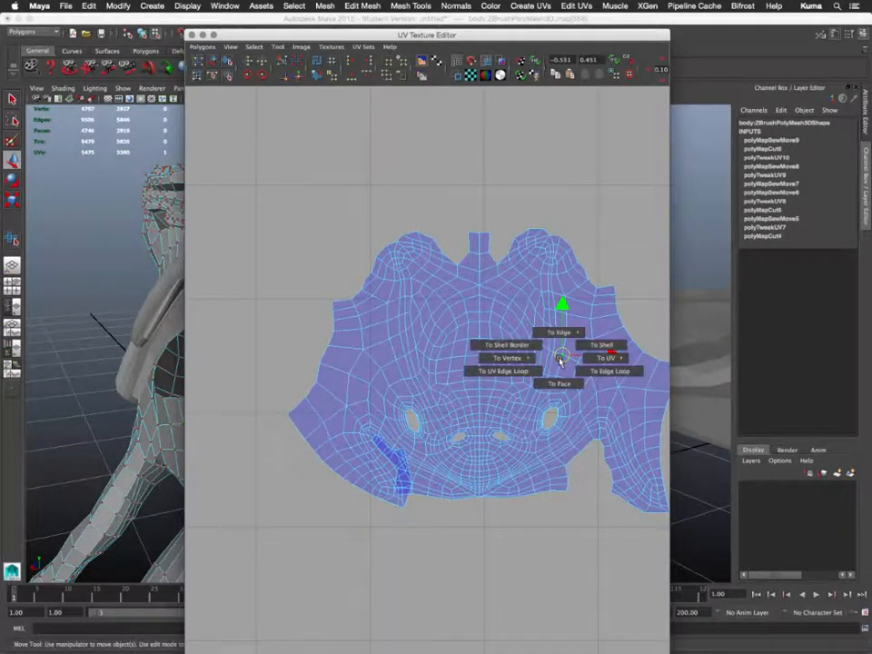
pyautogui.keyDown('ctrl'); pyautogui.moveTo(562, 357); pyautogui.dragTo(601, 345, button='right'); pyautogui.keyUp('ctrl')
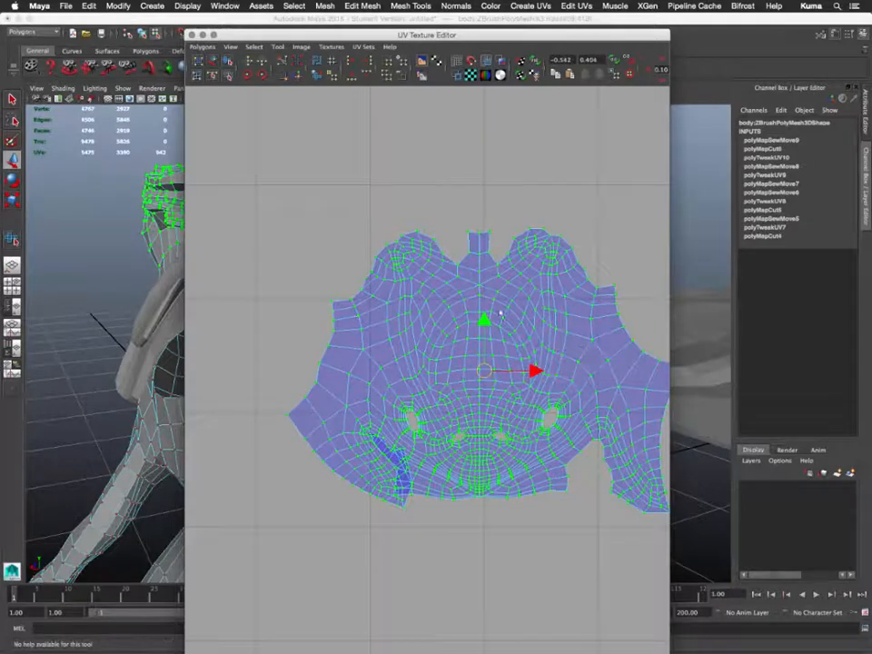
pyautogui.click(228, 62)
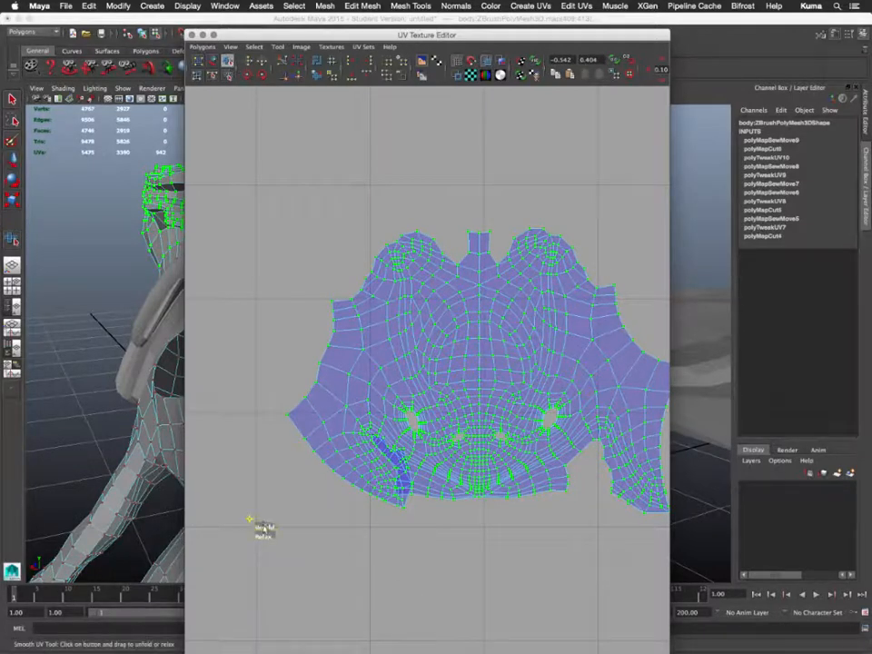
pyautogui.moveTo(262, 526); pyautogui.dragTo(705, 512)
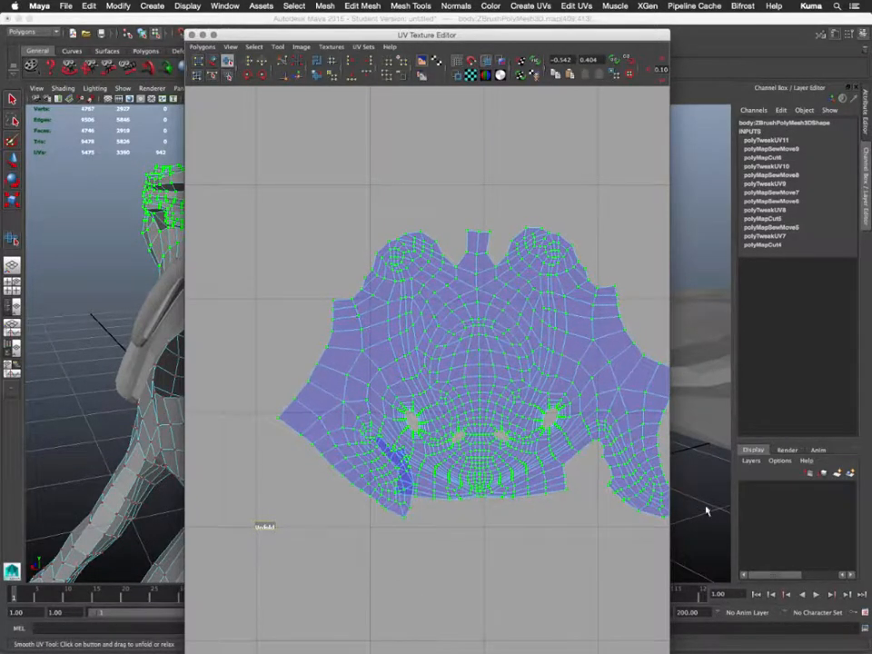
pyautogui.moveTo(263, 527); pyautogui.dragTo(553, 498)
pyautogui.moveTo(667, 495); pyautogui.dragTo(522, 502)
pyautogui.moveTo(507, 540)
pyautogui.keyDown('alt'); pyautogui.mouseDown(button='middle')
pyautogui.moveTo(422, 544)
pyautogui.moveTo(523, 533)
pyautogui.mouseUp(button='middle'); pyautogui.keyUp('alt')
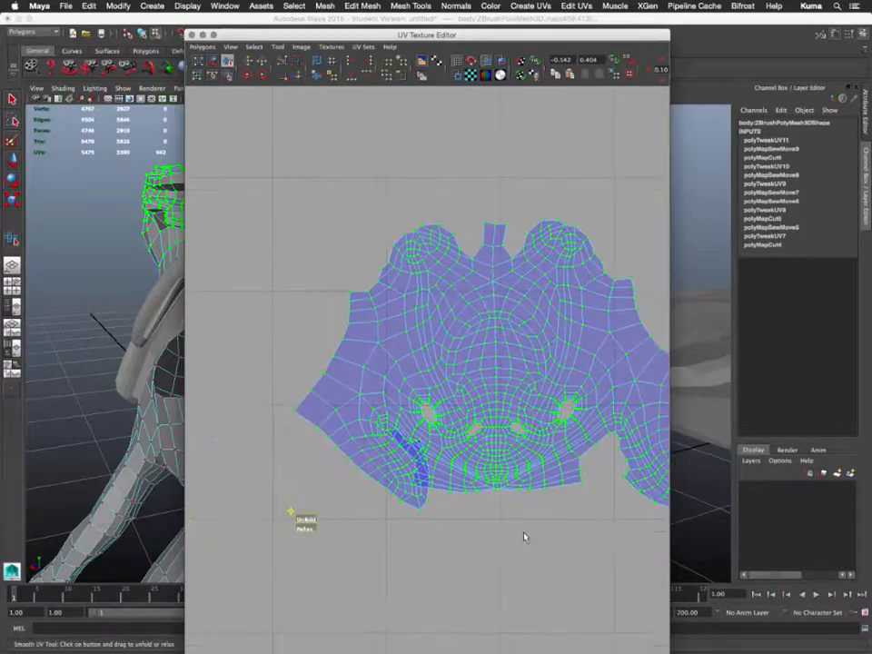
pyautogui.scroll(5, 523, 531)
pyautogui.scroll(-6, 523, 535)
pyautogui.keyDown('alt'); pyautogui.moveTo(467, 533); pyautogui.dragTo(514, 512, button='middle'); pyautogui.keyUp('alt')
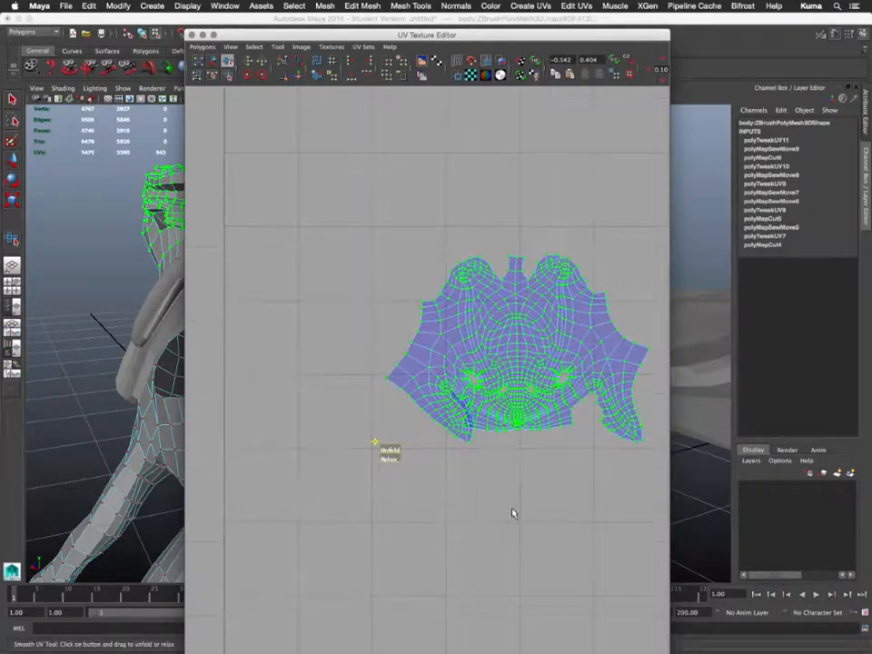
pyautogui.press('z')
pyautogui.press('z')
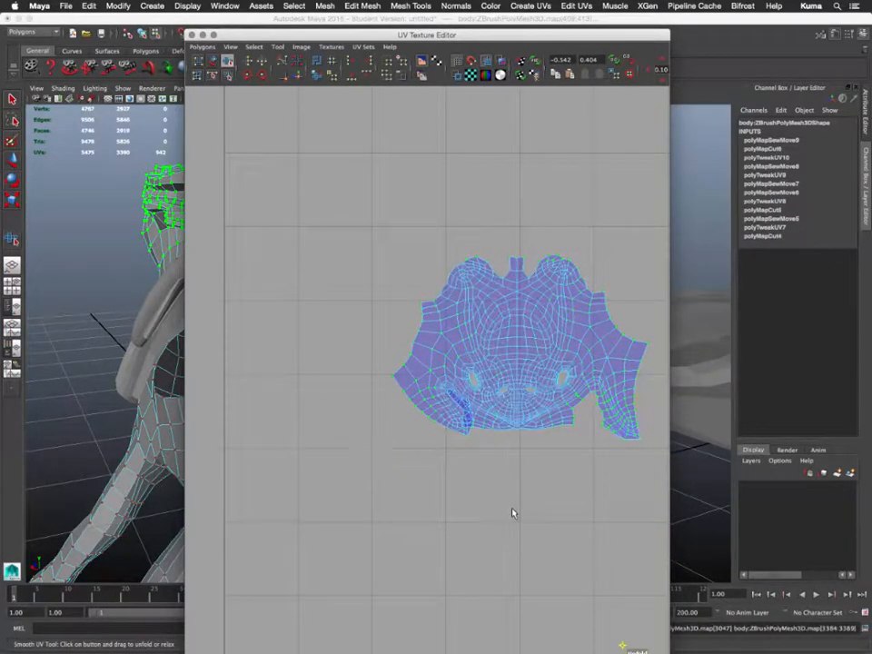
pyautogui.press('z')
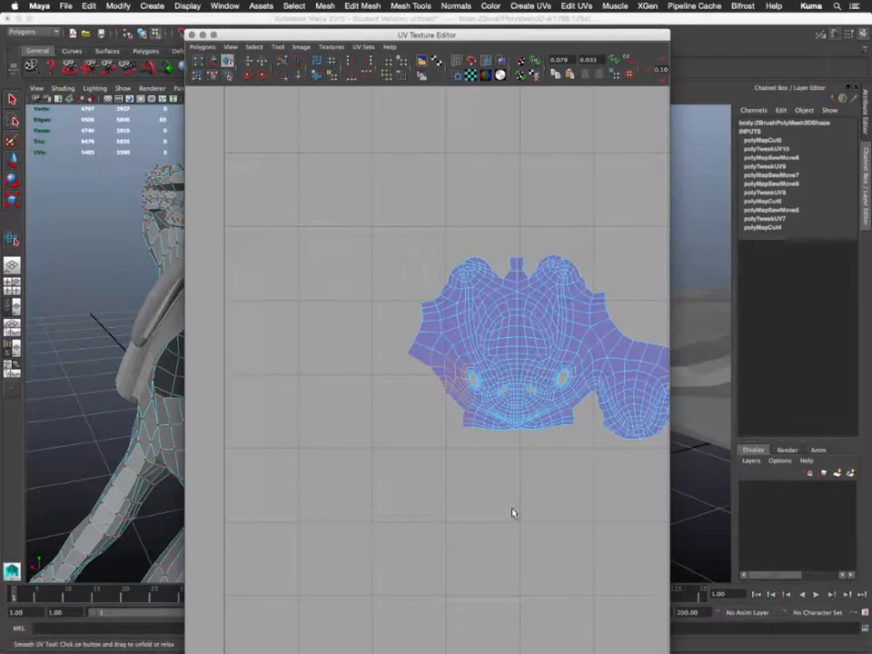
pyautogui.keyDown('alt'); pyautogui.moveTo(534, 476); pyautogui.dragTo(426, 498, button='middle'); pyautogui.keyUp('alt')
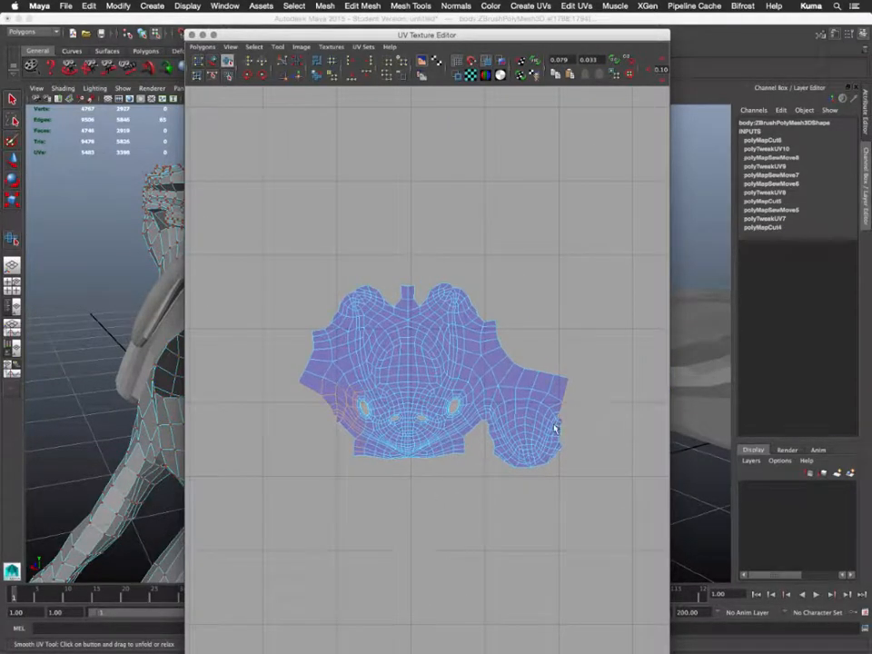
# - Select the right-side piece as a shell and move it beside the head shell's left edge
pyautogui.moveTo(554, 425); pyautogui.dragTo(577, 417, button='right')
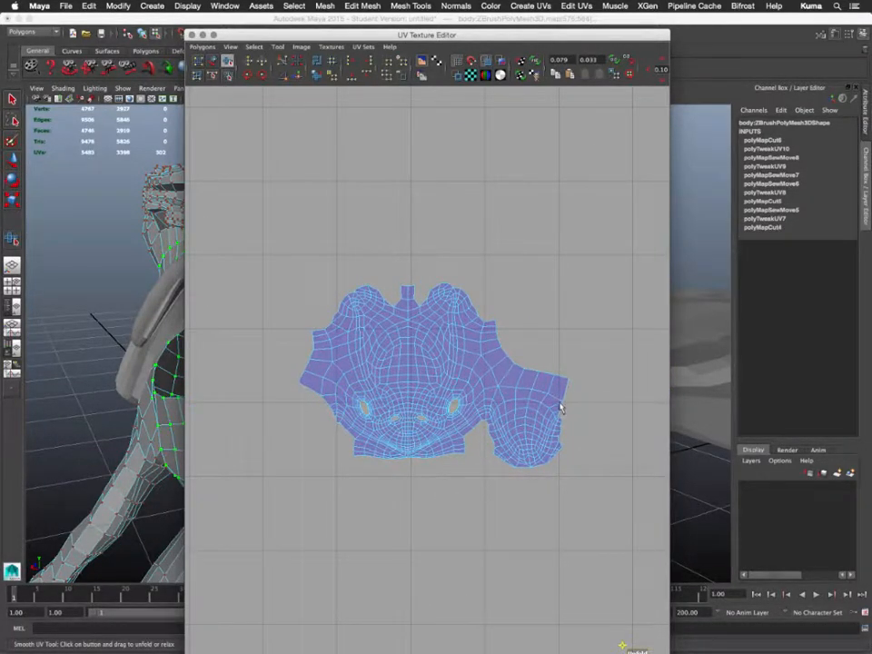
pyautogui.click(561, 407)
pyautogui.click(563, 407)
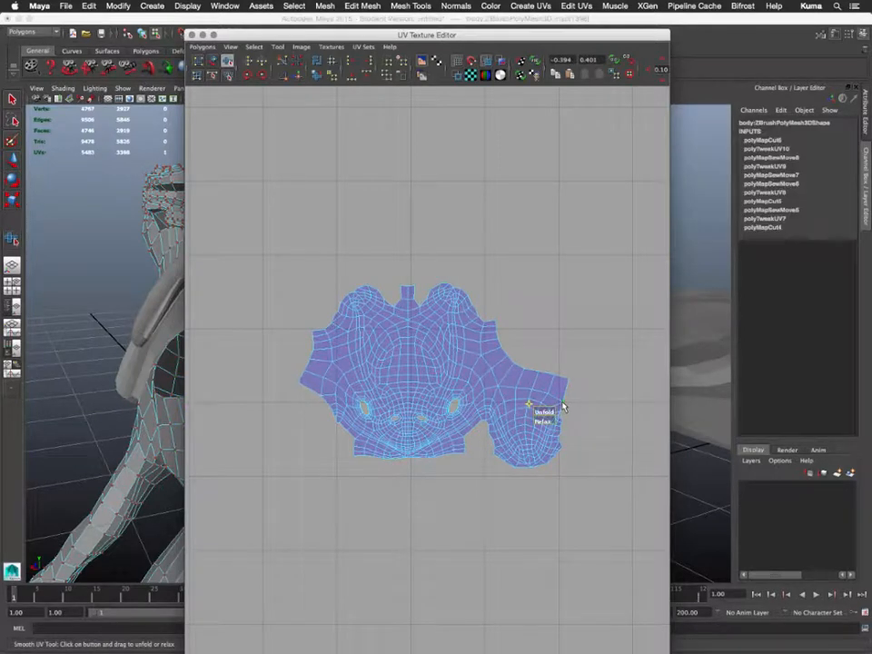
pyautogui.keyDown('ctrl'); pyautogui.moveTo(563, 403); pyautogui.dragTo(587, 391, button='right'); pyautogui.keyUp('ctrl')
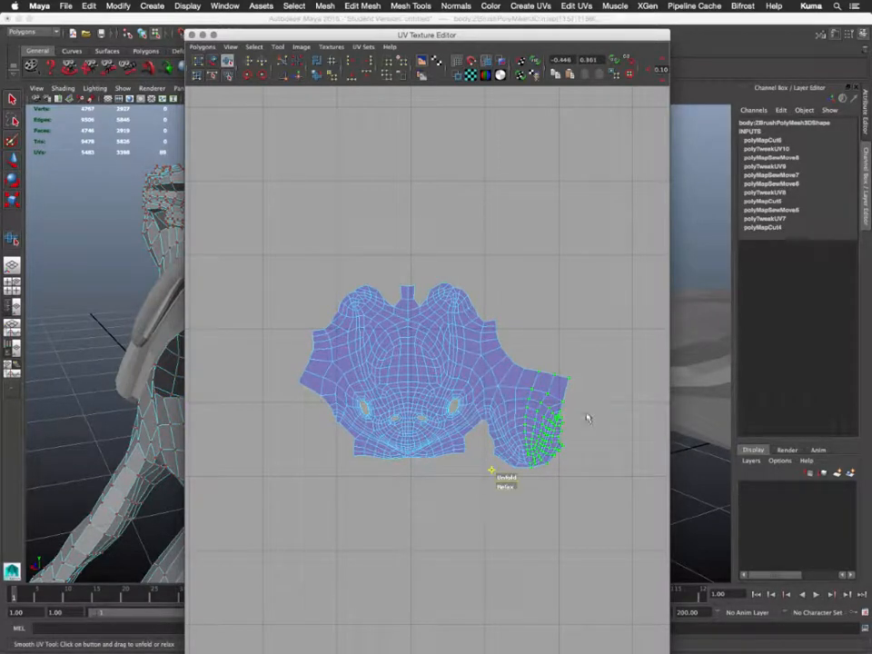
pyautogui.press('w')
pyautogui.moveTo(599, 556); pyautogui.dragTo(344, 579, button='middle')
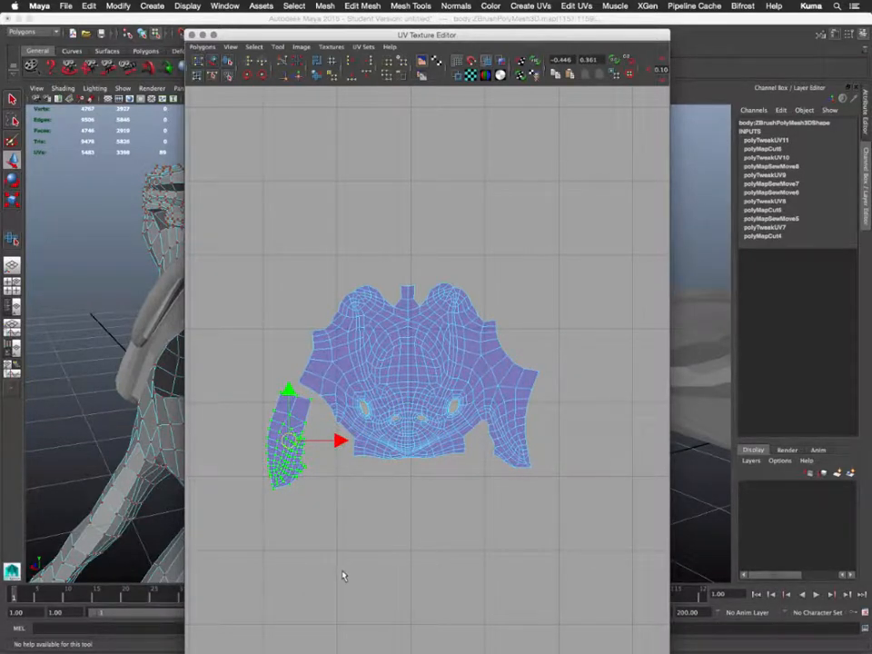
# - Rotate the detached piece clockwise and fit it against the head shell's lower-left edge
pyautogui.press('e')
pyautogui.moveTo(346, 578); pyautogui.dragTo(397, 553, button='middle')
pyautogui.press('w')
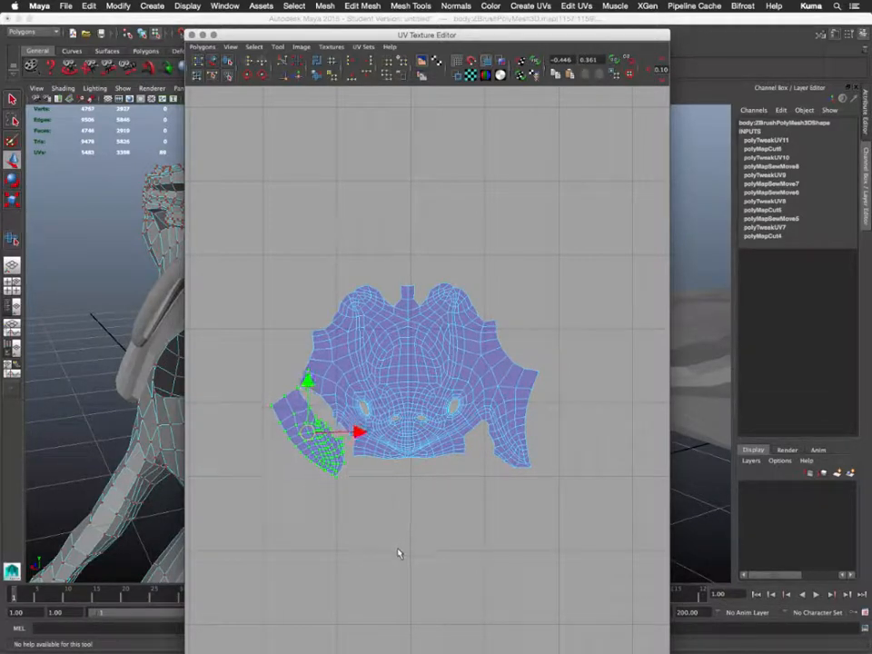
pyautogui.scroll(-3, 397, 550)
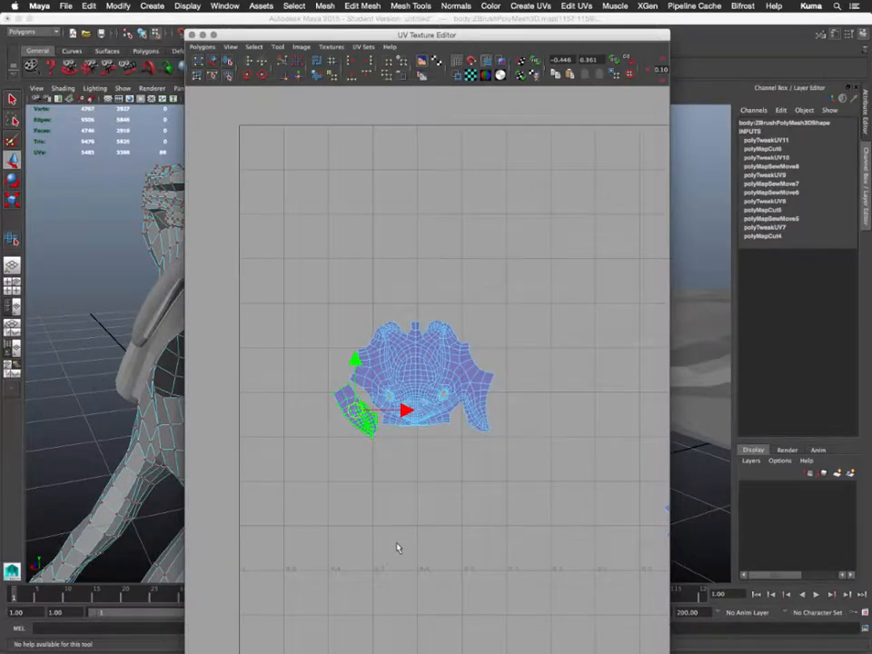
pyautogui.scroll(6, 397, 549)
pyautogui.scroll(-1, 397, 548)
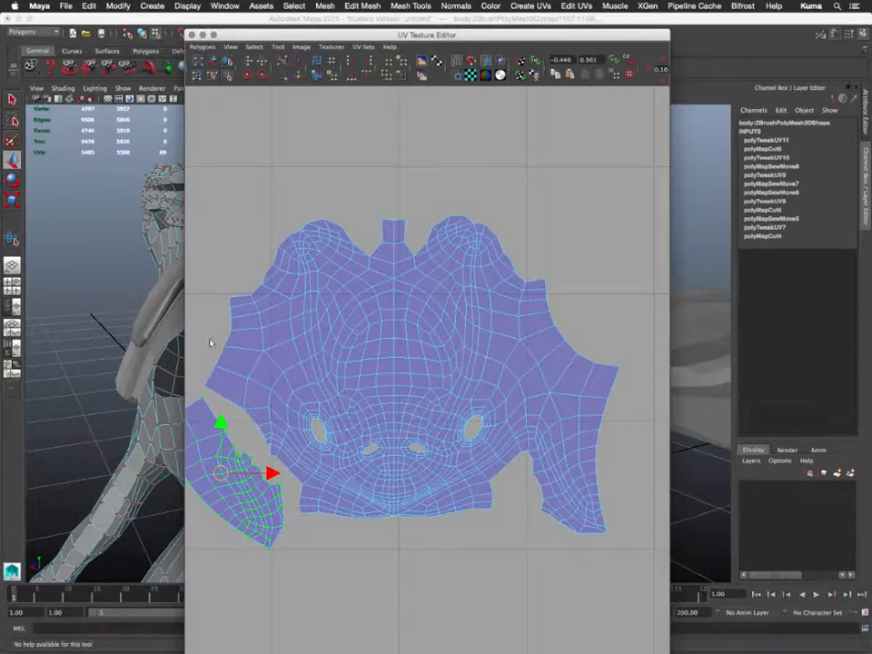
# - Select an edge loop on the small side shell and convert it to UVs
pyautogui.keyDown('alt'); pyautogui.moveTo(332, 440); pyautogui.dragTo(429, 411, button='middle'); pyautogui.keyUp('alt')
pyautogui.scroll(5, 392, 421)
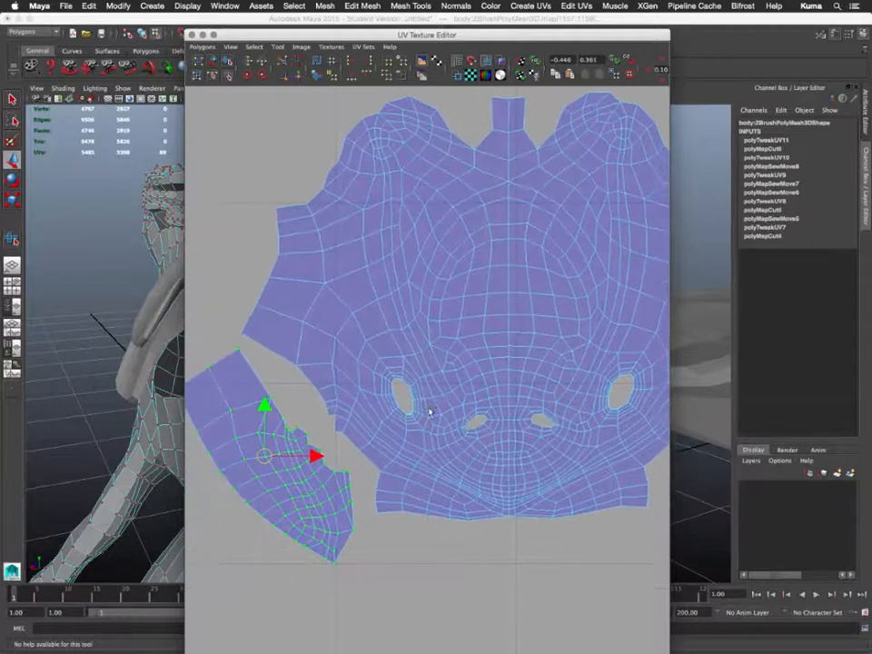
pyautogui.moveTo(277, 424); pyautogui.dragTo(276, 398, button='right')
pyautogui.press('w')
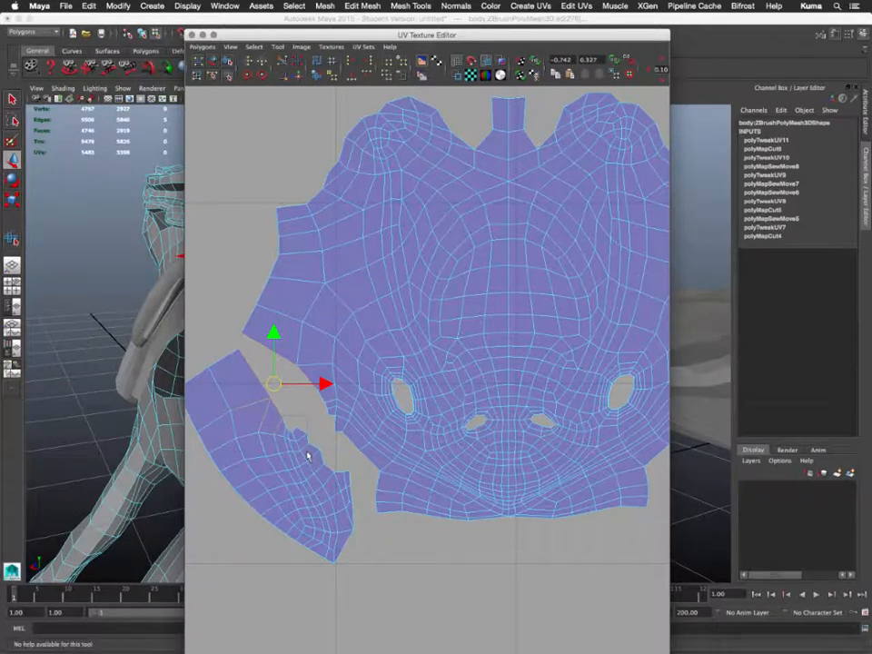
pyautogui.doubleClick(307, 456)
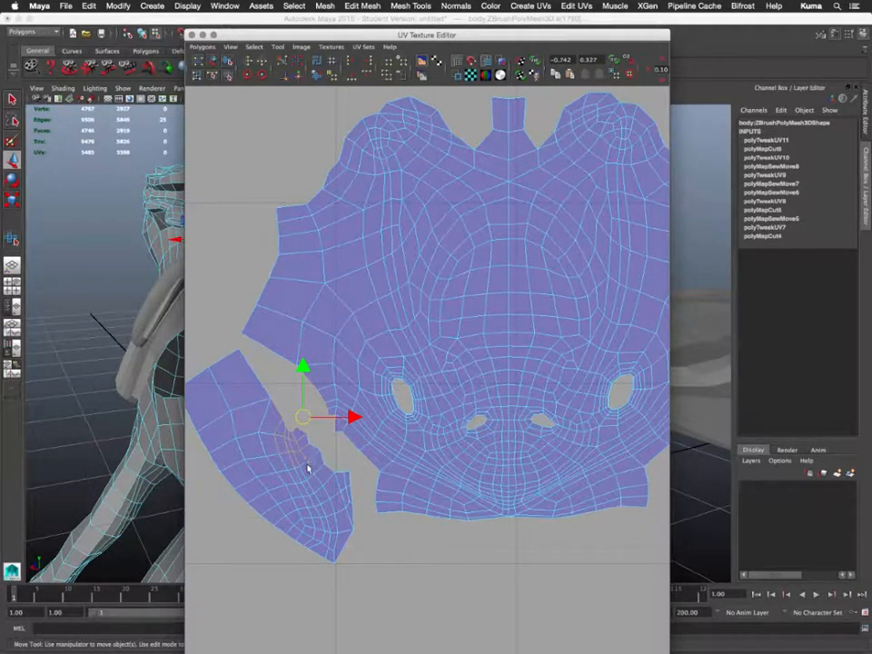
pyautogui.moveTo(307, 467); pyautogui.dragTo(332, 467, button='right')
# - Unfold the small side shell with the Smooth UV tool, then select the UVs along its right edge
pyautogui.click(227, 60)
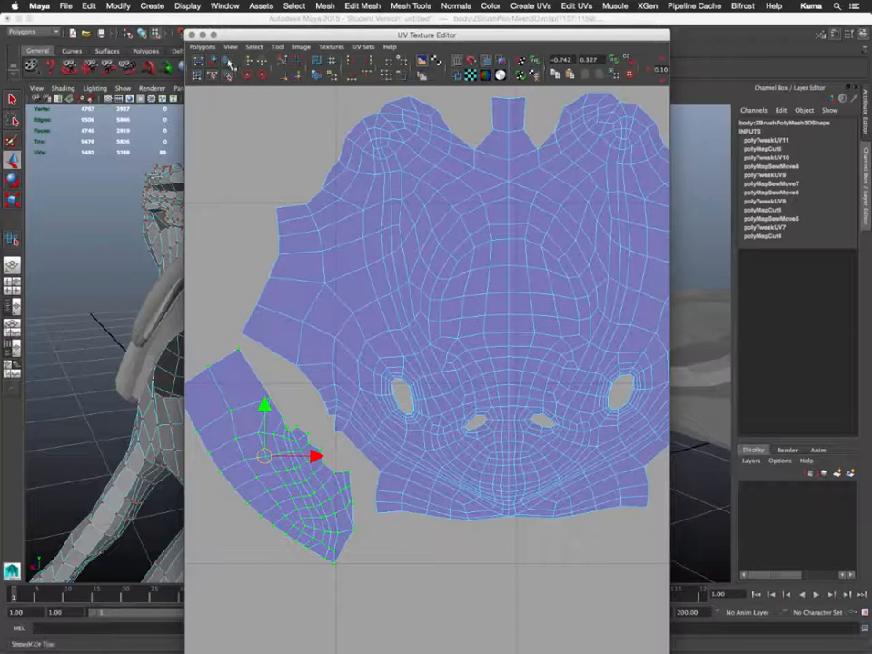
pyautogui.moveTo(204, 584); pyautogui.dragTo(671, 586)
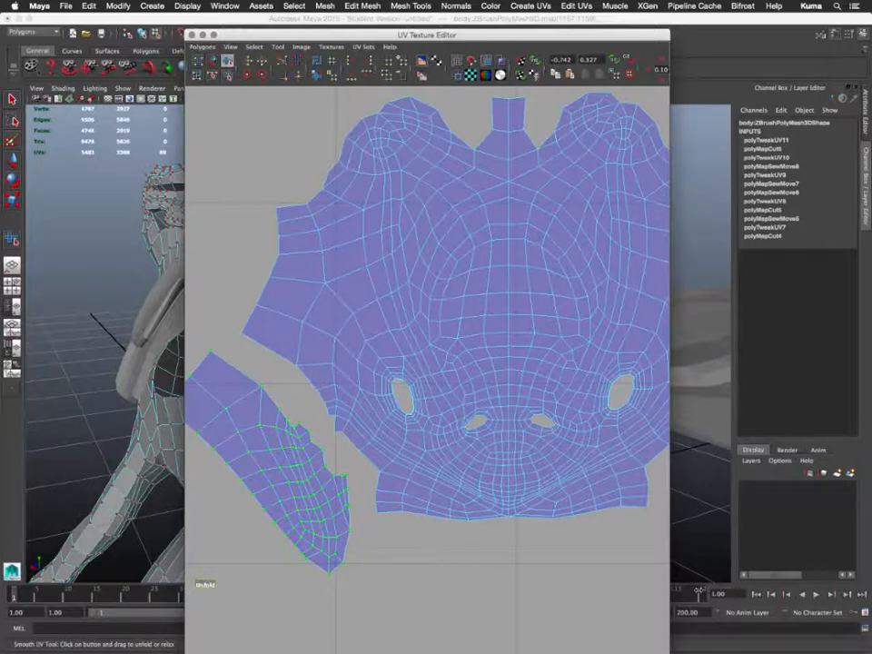
pyautogui.moveTo(700, 591); pyautogui.dragTo(699, 590)
pyautogui.keyDown('alt'); pyautogui.moveTo(473, 508); pyautogui.dragTo(355, 504, button='middle'); pyautogui.keyUp('alt')
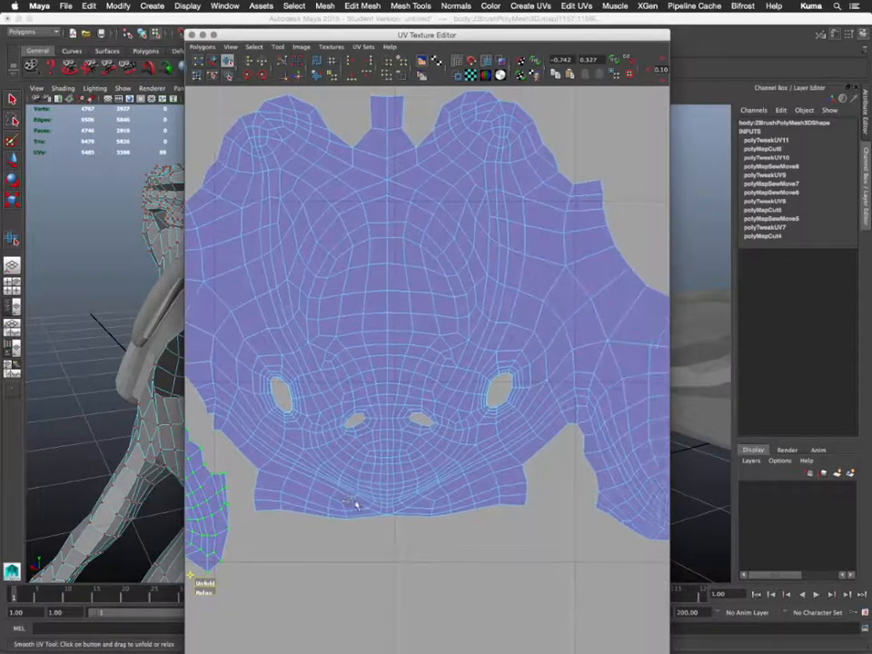
pyautogui.scroll(-3, 368, 515)
pyautogui.scroll(3, 368, 514)
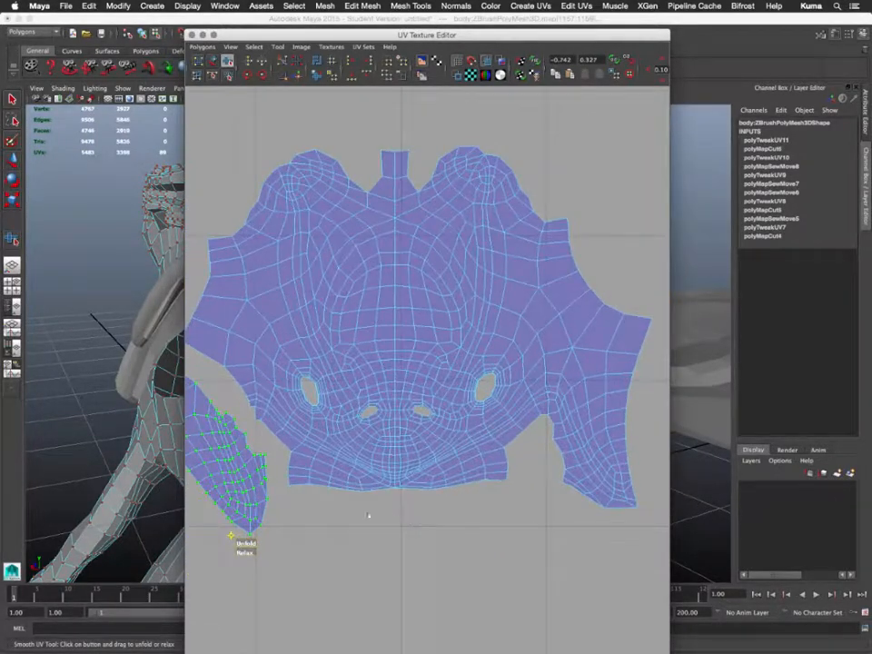
pyautogui.moveTo(246, 472); pyautogui.dragTo(278, 462, button='right')
pyautogui.moveTo(268, 449); pyautogui.dragTo(254, 505)
pyautogui.keyDown('alt'); pyautogui.moveTo(146, 317); pyautogui.dragTo(273, 304); pyautogui.keyUp('alt')
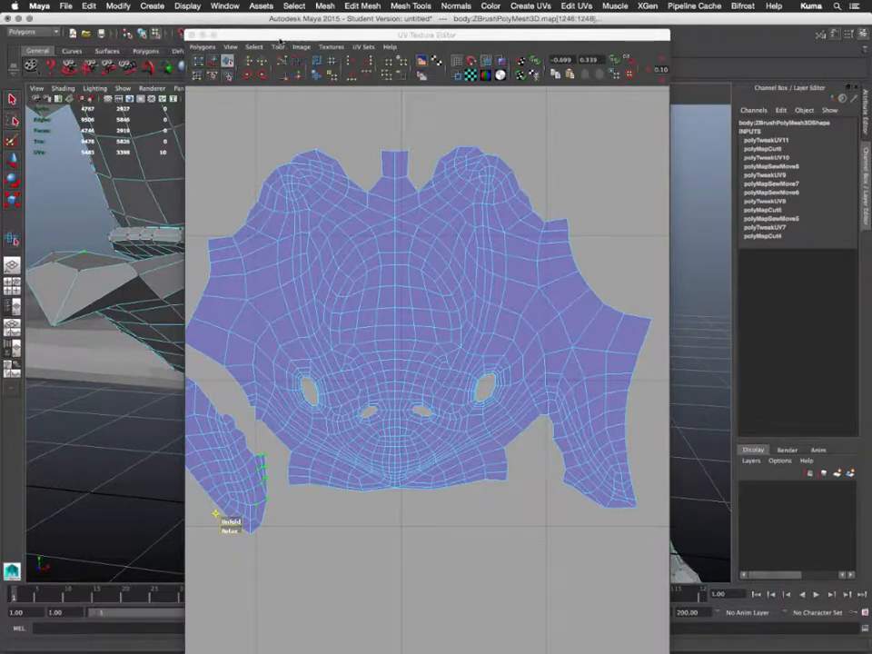
pyautogui.click(277, 39)
pyautogui.moveTo(277, 39); pyautogui.dragTo(527, 332)
pyautogui.keyDown('alt'); pyautogui.moveTo(263, 263); pyautogui.dragTo(215, 364); pyautogui.keyUp('alt')
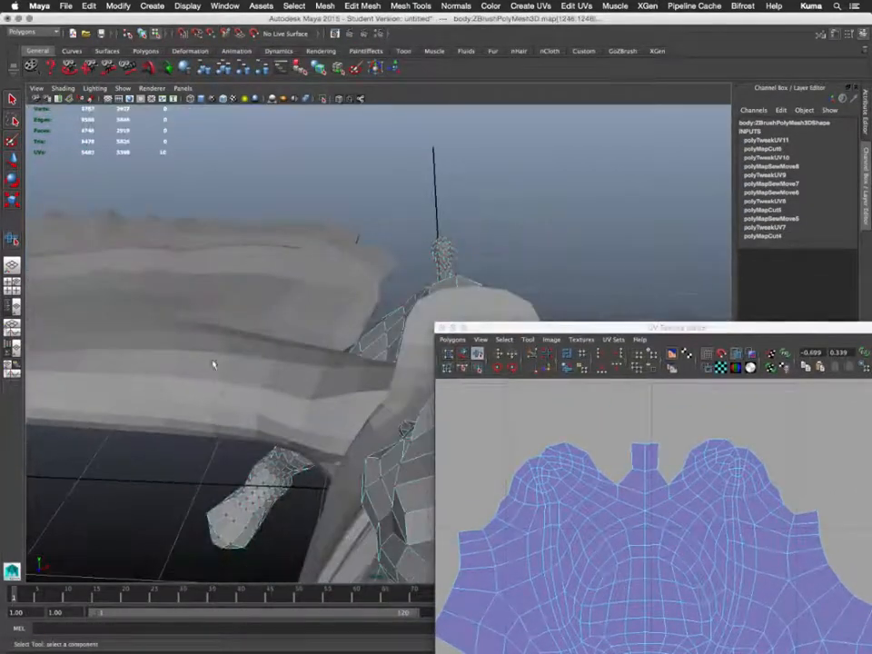
pyautogui.keyDown('alt'); pyautogui.moveTo(214, 364); pyautogui.dragTo(150, 230, button='middle'); pyautogui.keyUp('alt')
pyautogui.keyDown('alt'); pyautogui.moveTo(150, 230); pyautogui.dragTo(176, 258); pyautogui.keyUp('alt')
pyautogui.keyDown('alt'); pyautogui.moveTo(176, 259); pyautogui.dragTo(100, 229, button='middle'); pyautogui.keyUp('alt')
pyautogui.keyDown('alt'); pyautogui.moveTo(214, 285); pyautogui.dragTo(181, 284); pyautogui.keyUp('alt')
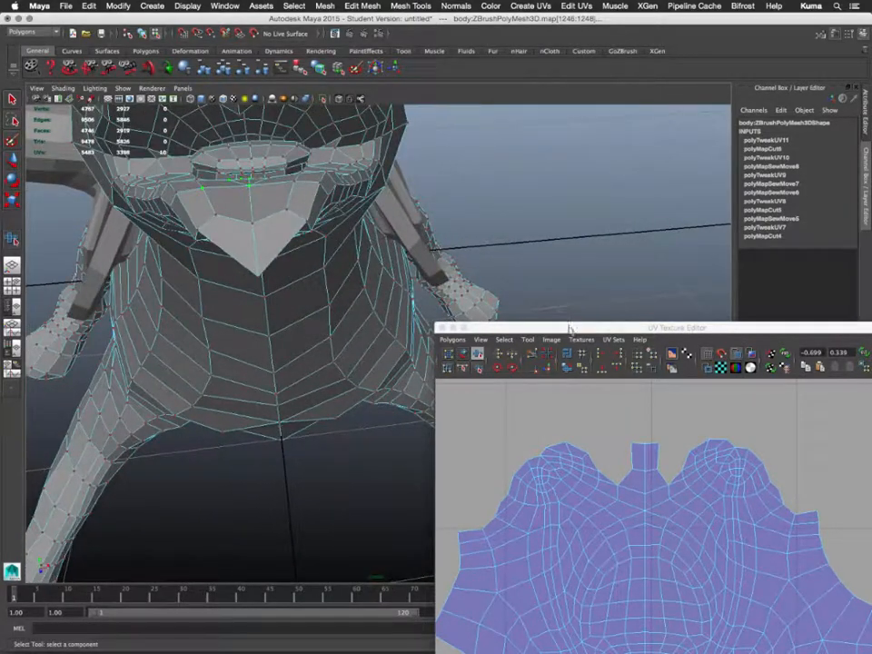
pyautogui.doubleClick(567, 326)
pyautogui.keyDown('alt'); pyautogui.moveTo(372, 465); pyautogui.dragTo(442, 445, button='middle'); pyautogui.keyUp('alt')
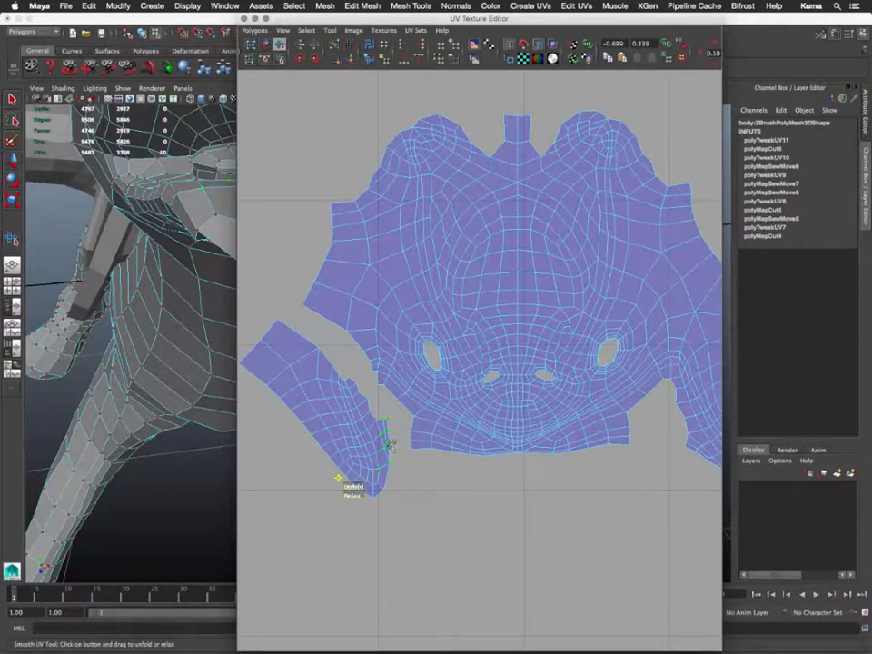
# - In edge mode, marquee-select the lower-left edges around the small side shell and neighbouring head shell
pyautogui.keyDown('alt'); pyautogui.moveTo(389, 444); pyautogui.dragTo(383, 464, button='middle'); pyautogui.keyUp('alt')
pyautogui.moveTo(381, 463); pyautogui.dragTo(376, 432, button='right')
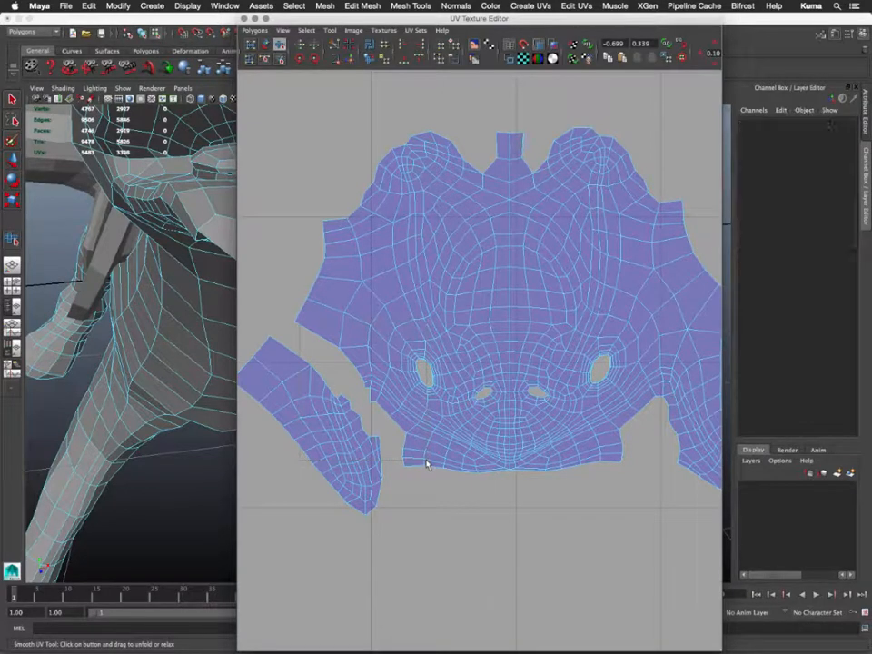
pyautogui.moveTo(417, 436); pyautogui.dragTo(418, 411, button='right')
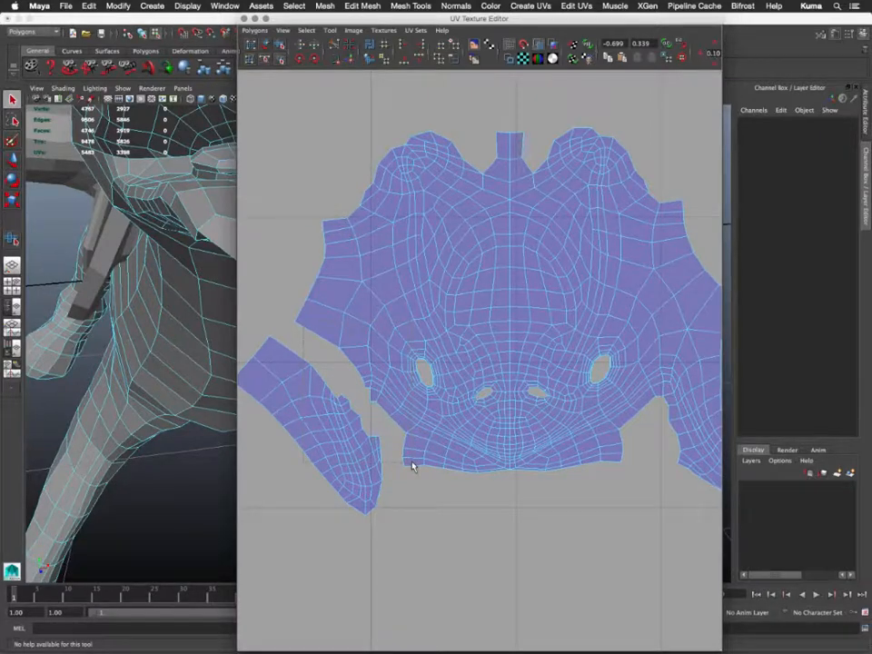
pyautogui.moveTo(412, 463); pyautogui.dragTo(410, 464)
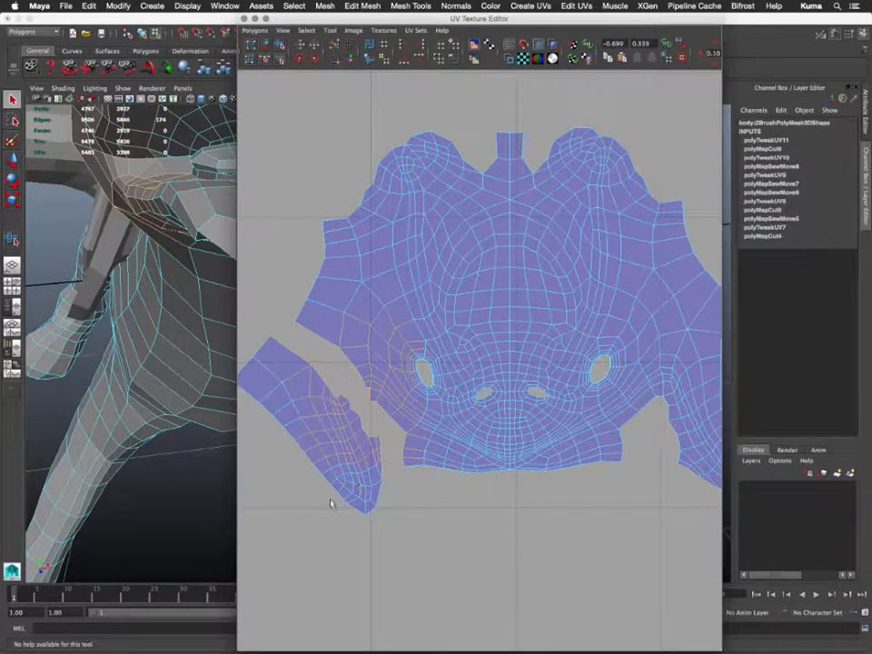
pyautogui.scroll(-5, 479, 507)
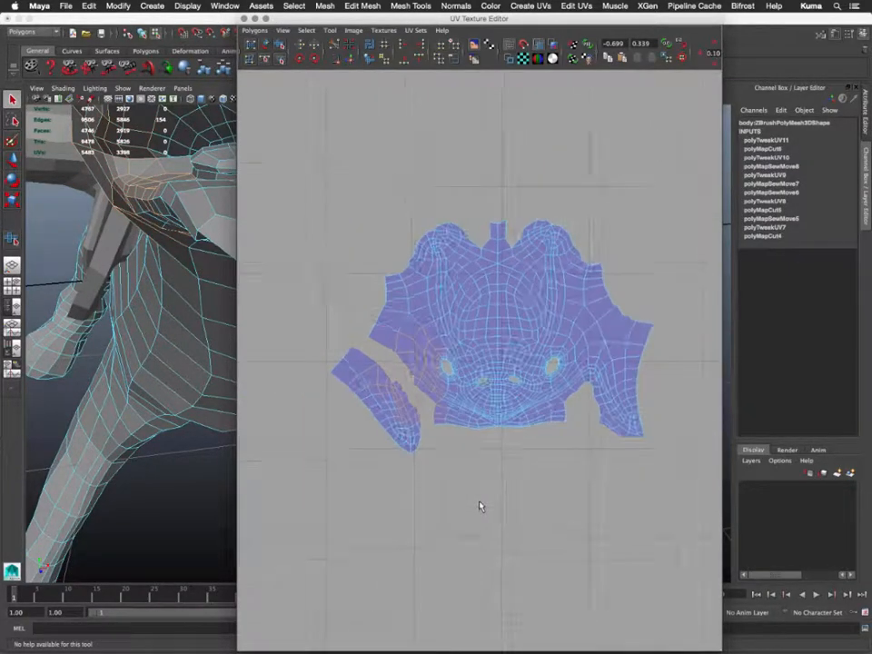
pyautogui.keyDown('alt'); pyautogui.moveTo(576, 453); pyautogui.dragTo(319, 456, button='middle'); pyautogui.keyUp('alt')
pyautogui.keyDown('alt'); pyautogui.moveTo(674, 457); pyautogui.dragTo(442, 468, button='middle'); pyautogui.keyUp('alt')
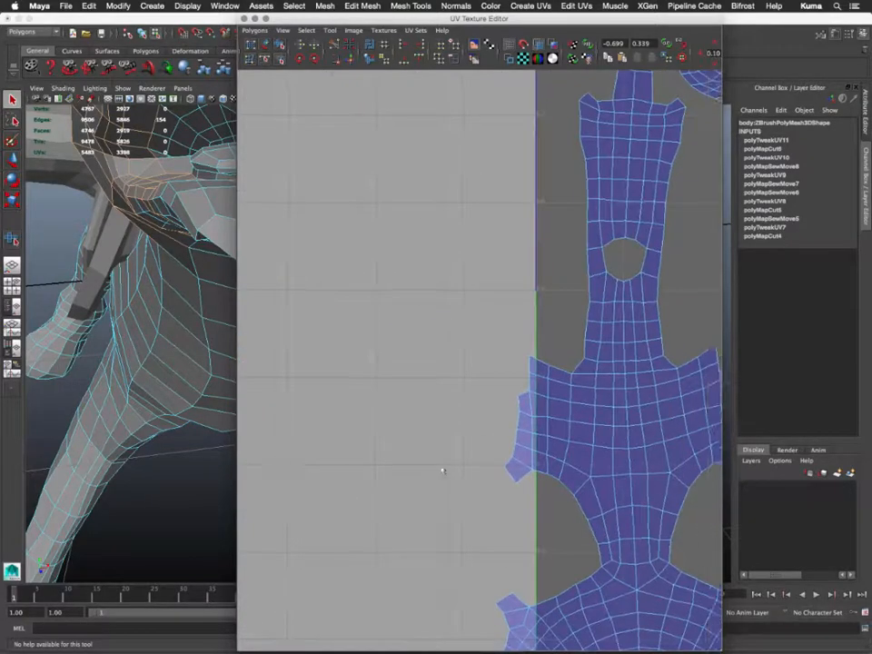
pyautogui.keyDown('alt'); pyautogui.moveTo(532, 453); pyautogui.dragTo(332, 395, button='middle'); pyautogui.keyUp('alt')
pyautogui.scroll(5, 361, 395)
pyautogui.scroll(-4, 360, 395)
pyautogui.scroll(-6, 362, 395)
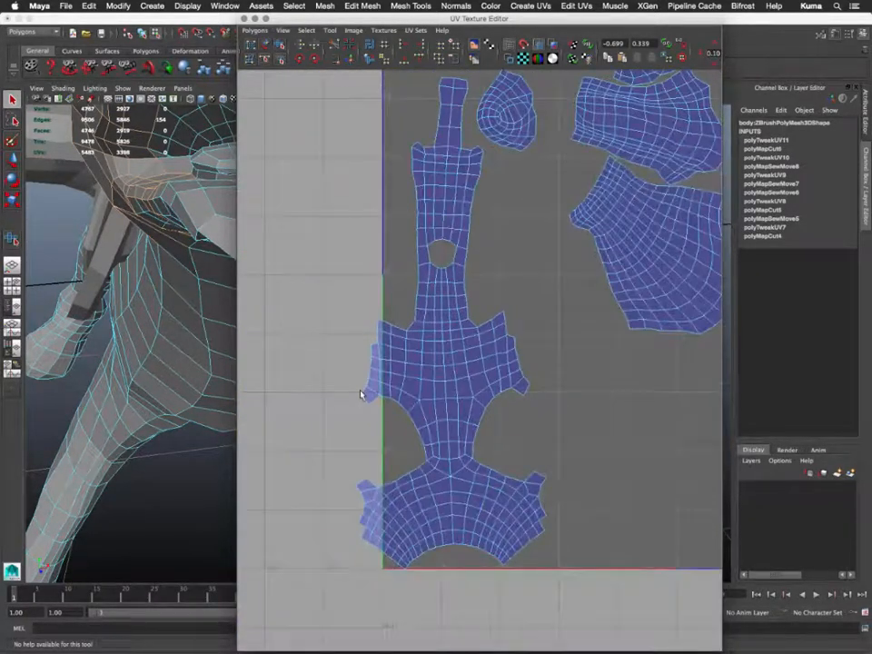
pyautogui.keyDown('alt'); pyautogui.moveTo(512, 395); pyautogui.dragTo(380, 440, button='middle'); pyautogui.keyUp('alt')
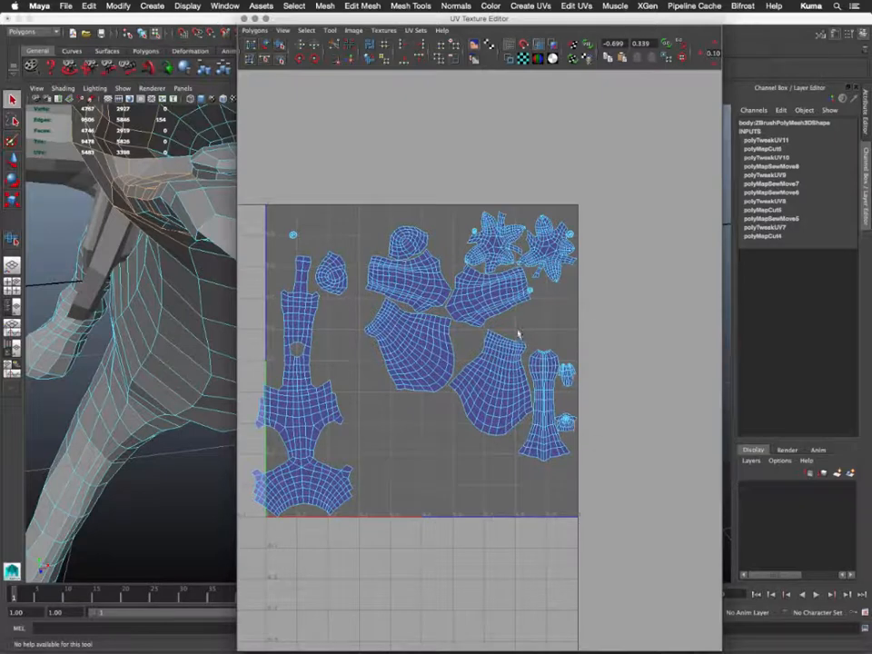
pyautogui.keyDown('alt'); pyautogui.moveTo(300, 442); pyautogui.dragTo(746, 440, button='middle'); pyautogui.keyUp('alt')
pyautogui.moveTo(531, 439)
pyautogui.keyDown('alt'); pyautogui.mouseDown(button='middle')
pyautogui.moveTo(610, 471)
pyautogui.moveTo(622, 463)
pyautogui.moveTo(366, 340)
pyautogui.mouseUp(button='middle'); pyautogui.keyUp('alt')
pyautogui.scroll(5, 596, 453)
pyautogui.scroll(6, 420, 387)
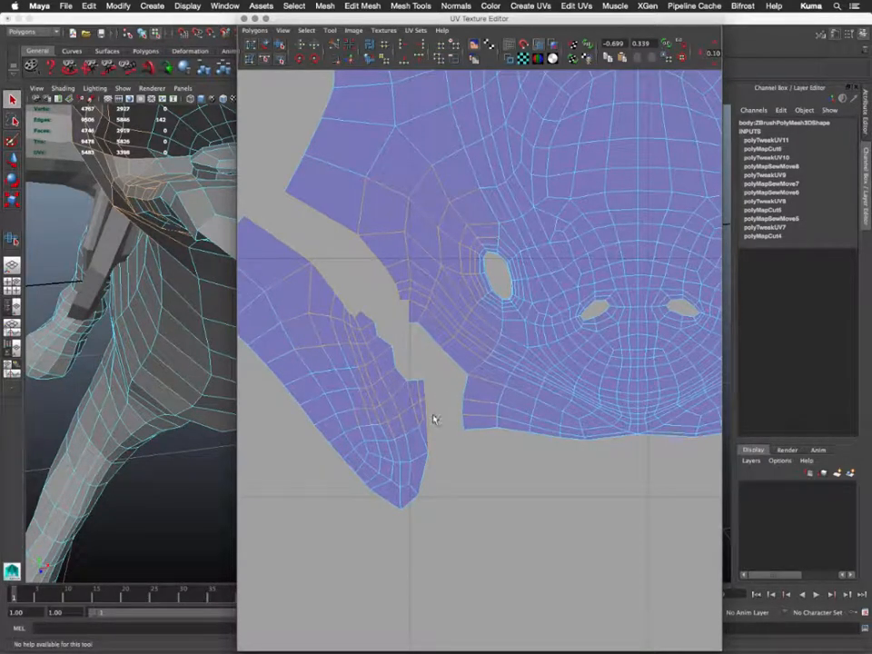
# - Select the seam edges between the two shells and move-and-sew the small shell onto the head
pyautogui.moveTo(439, 474); pyautogui.dragTo(414, 370)
pyautogui.click(351, 59)
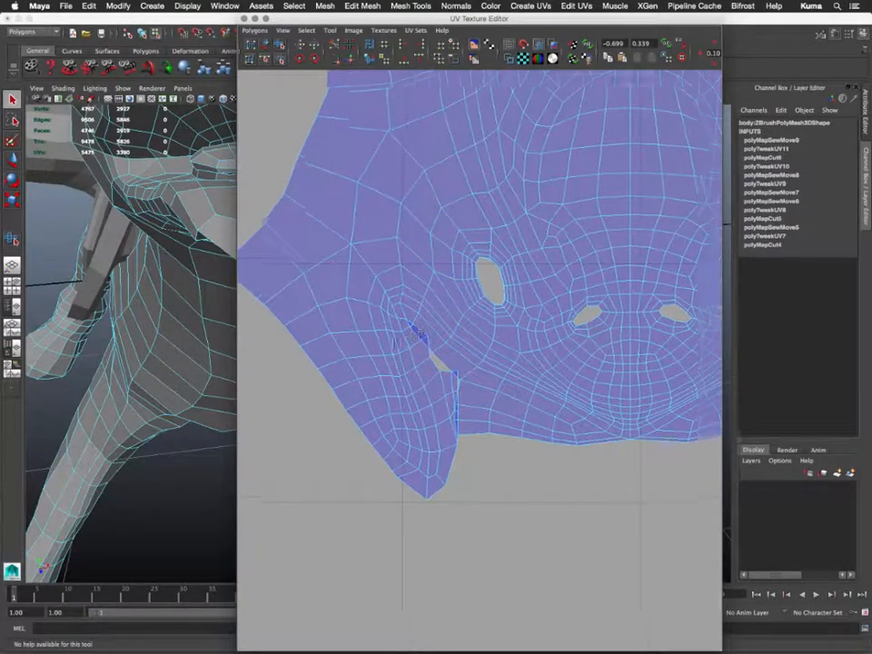
pyautogui.scroll(-4, 373, 376)
pyautogui.scroll(5, 373, 376)
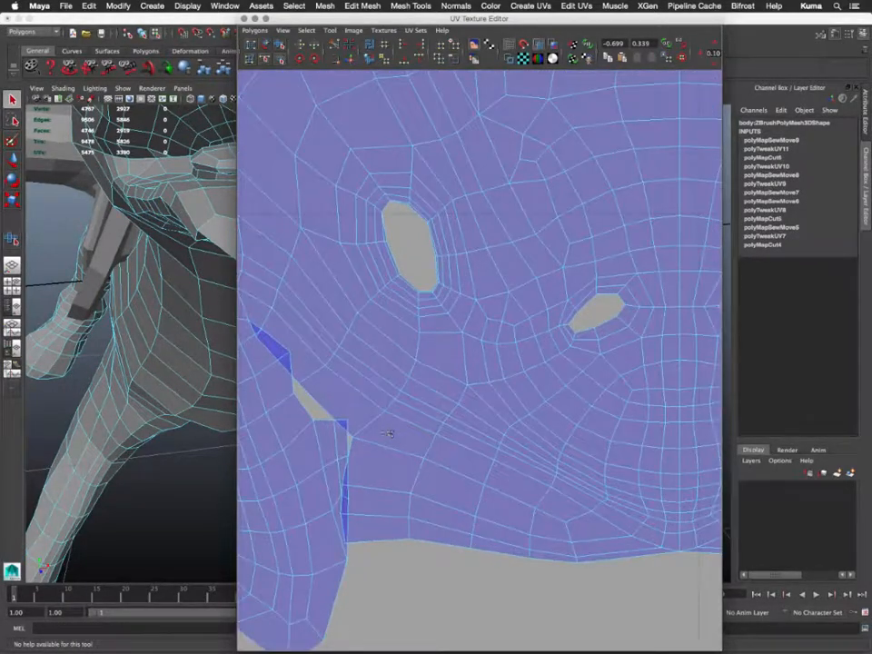
pyautogui.keyDown('alt'); pyautogui.moveTo(389, 432); pyautogui.dragTo(502, 296, button='middle'); pyautogui.keyUp('alt')
# - Select the seam corner and upper-end UVs and shift them left to close the overlap
pyautogui.moveTo(446, 288); pyautogui.dragTo(480, 288, button='right')
pyautogui.click(457, 284)
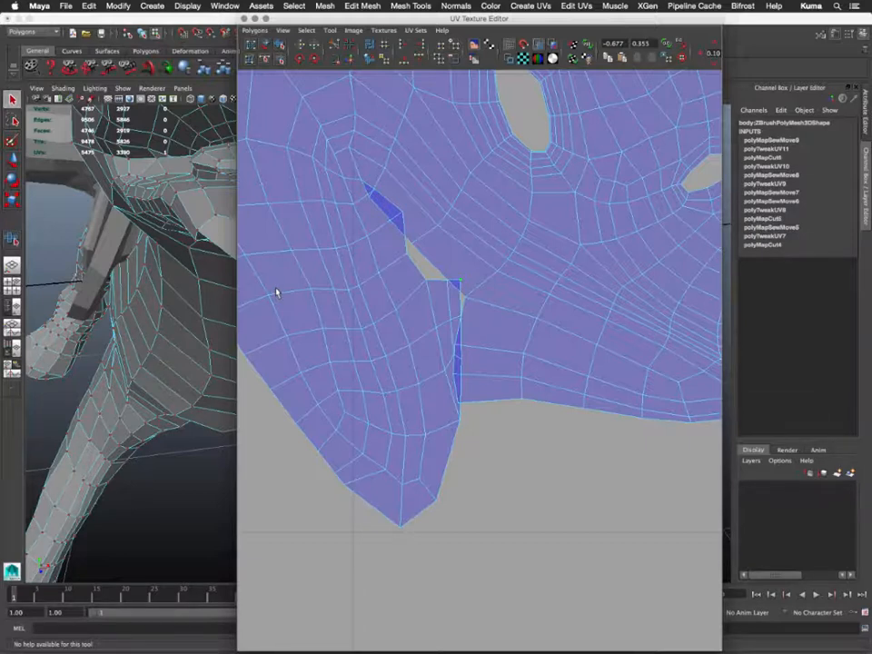
pyautogui.keyDown('ctrl'); pyautogui.moveTo(207, 273); pyautogui.dragTo(270, 251, button='right'); pyautogui.keyUp('ctrl')
pyautogui.keyDown('shift'); pyautogui.click(373, 189); pyautogui.keyUp('shift')
pyautogui.press('w')
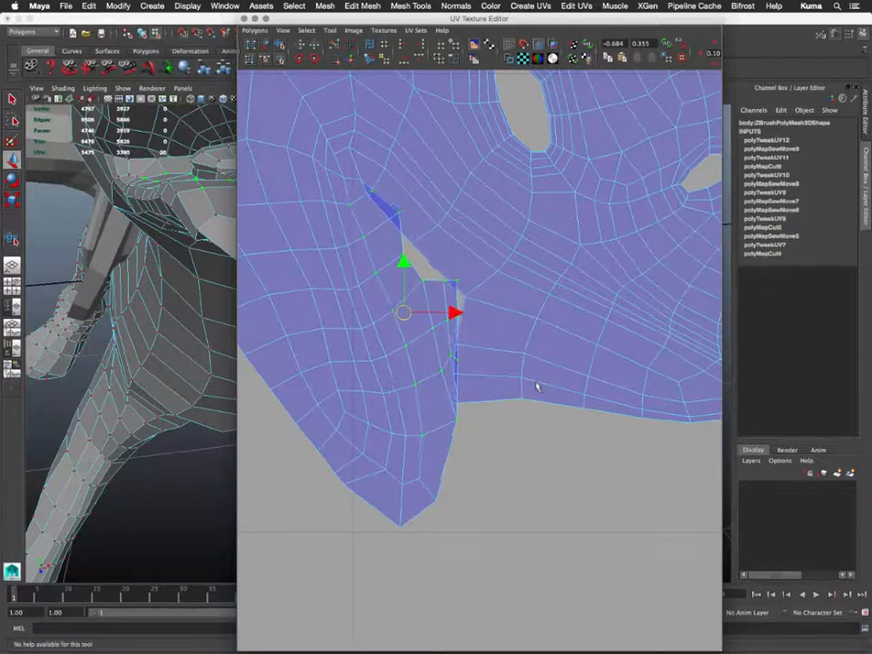
pyautogui.moveTo(536, 387); pyautogui.dragTo(523, 399, button='middle')
pyautogui.scroll(2, 519, 396)
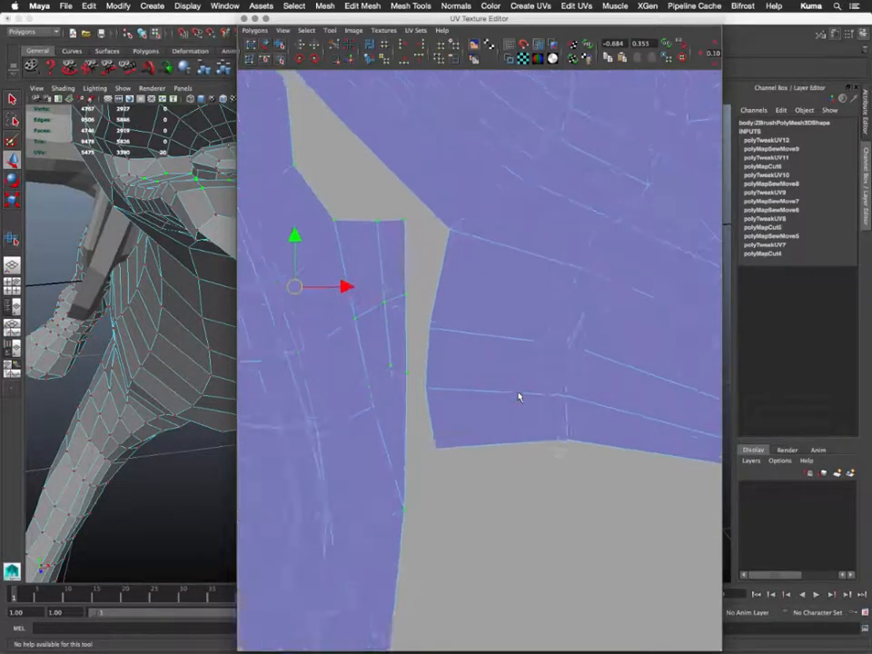
pyautogui.scroll(-6, 519, 397)
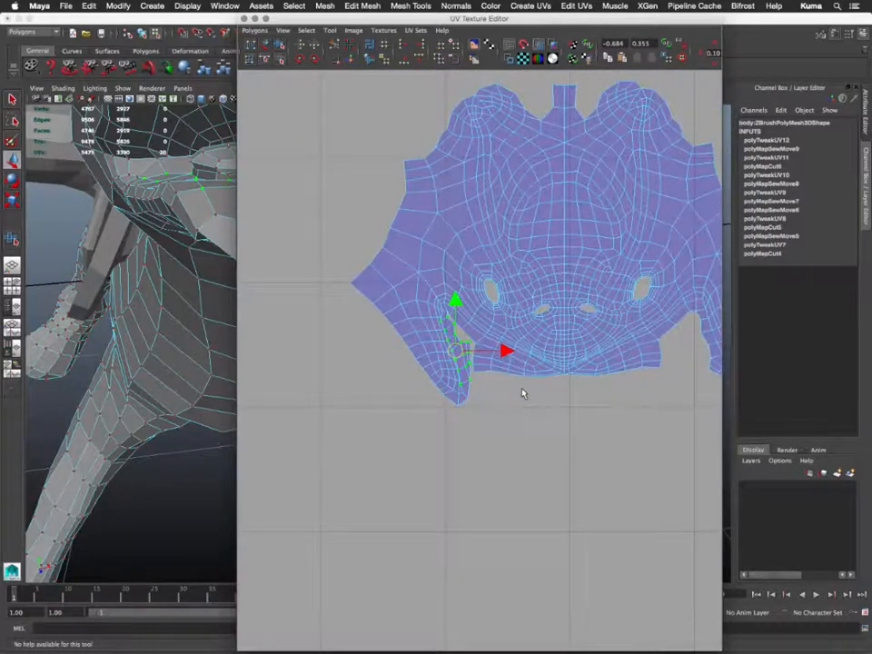
# - Expand the UV selection to the entire combined head shell with the Move tool active
pyautogui.keyDown('alt'); pyautogui.moveTo(522, 393); pyautogui.dragTo(460, 422, button='middle'); pyautogui.keyUp('alt')
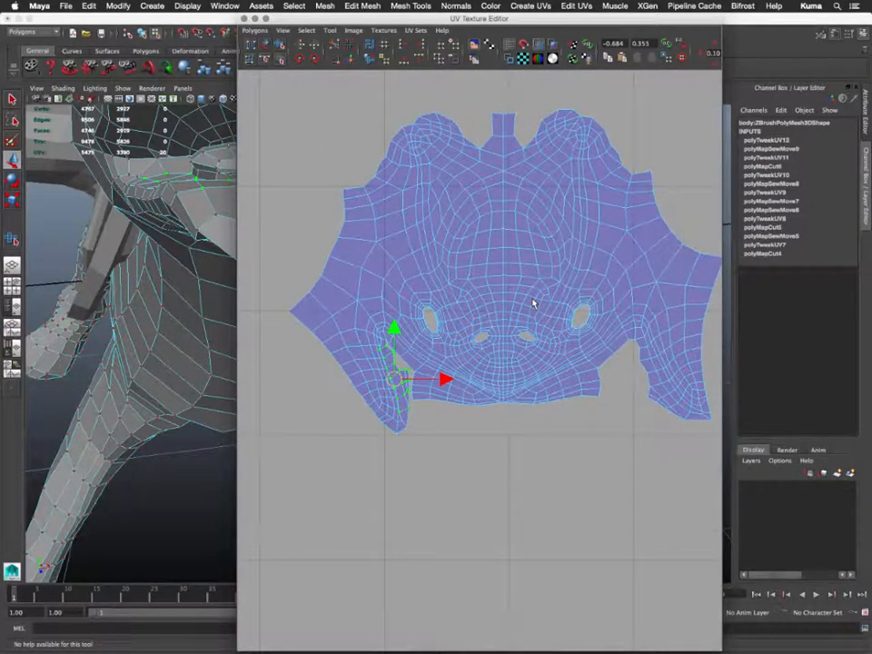
pyautogui.moveTo(533, 304); pyautogui.dragTo(554, 293, button='right')
pyautogui.press('w')
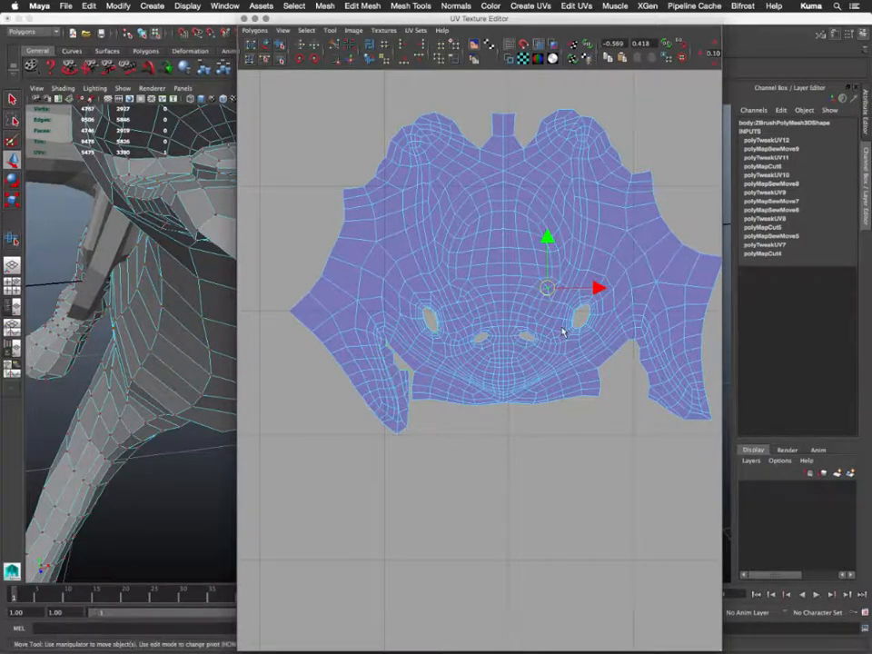
pyautogui.keyDown('ctrl'); pyautogui.moveTo(529, 274); pyautogui.dragTo(554, 264, button='right'); pyautogui.keyUp('ctrl')
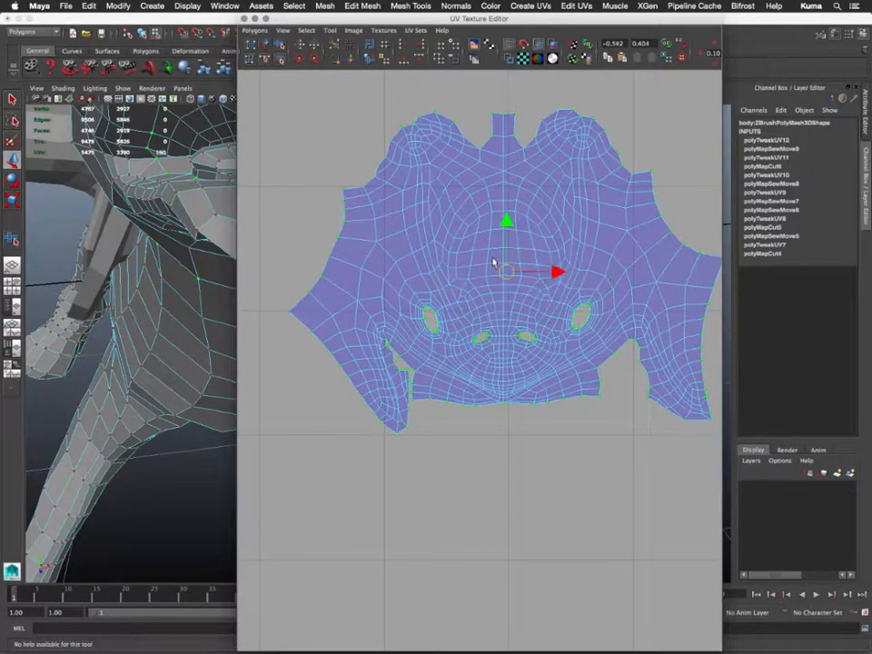
pyautogui.scroll(4, 492, 259)
pyautogui.scroll(-6, 492, 261)
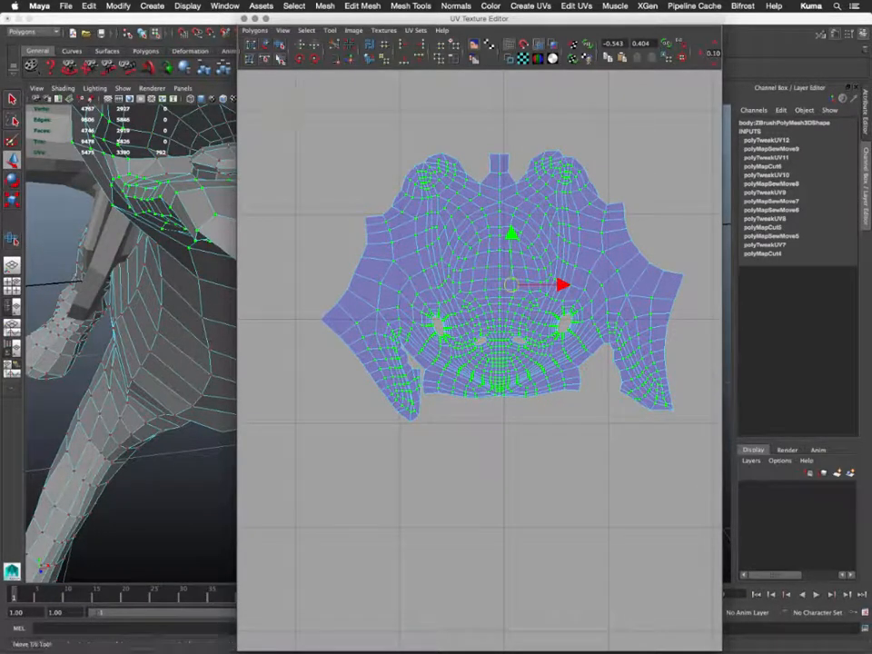
# - Relax the head UV shell with the Smooth UV Tool's Relax handle to even out its grid
pyautogui.click(279, 45)
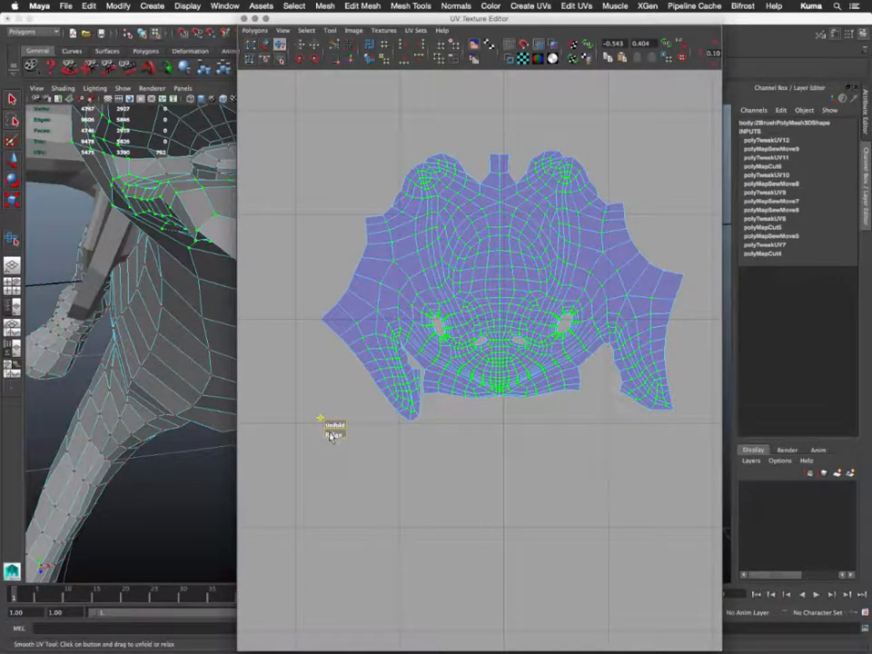
pyautogui.moveTo(332, 434); pyautogui.dragTo(558, 423)
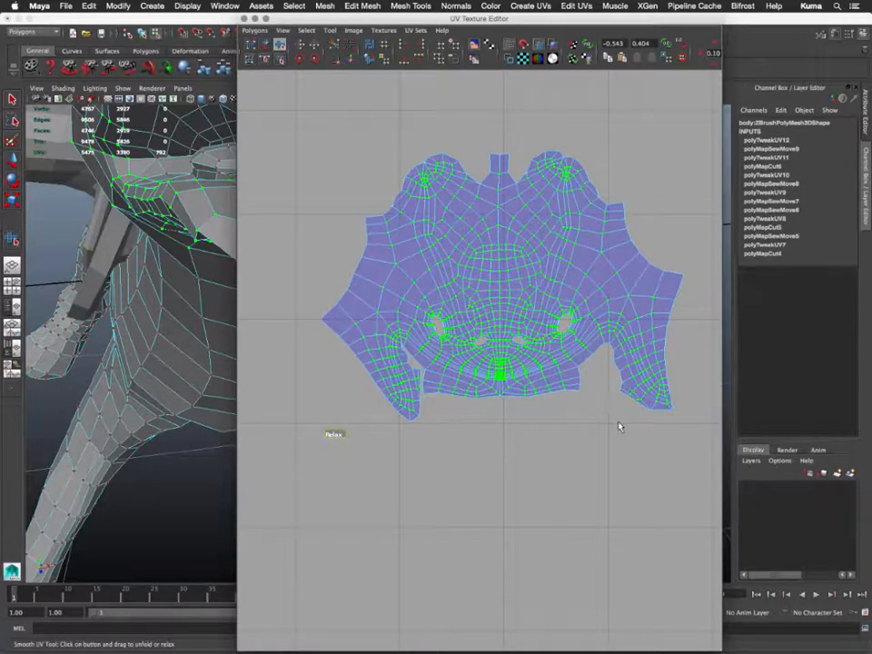
pyautogui.scroll(-1, 516, 414)
pyautogui.scroll(5, 516, 414)
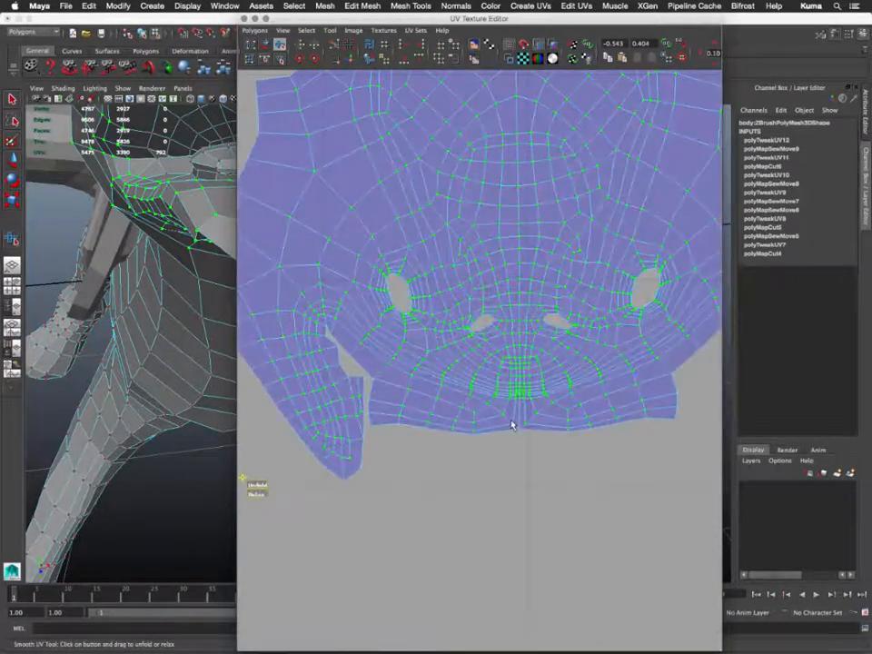
# - Inspect the relaxed shell's left edge and the right eye hole's corners and surrounding rings for distortion
pyautogui.keyDown('alt'); pyautogui.moveTo(444, 390); pyautogui.dragTo(473, 380, button='middle'); pyautogui.keyUp('alt')
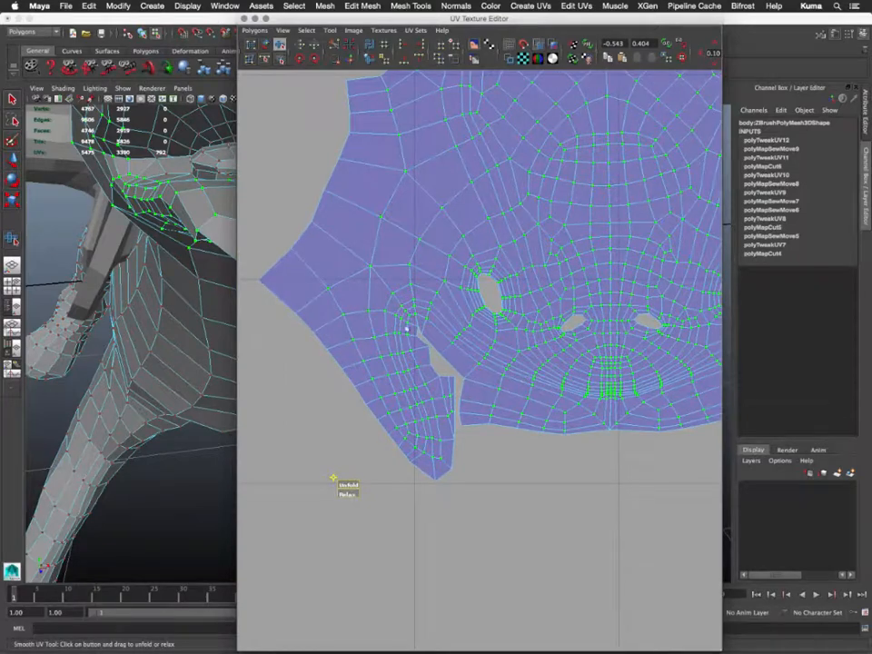
pyautogui.keyDown('alt'); pyautogui.moveTo(562, 387); pyautogui.dragTo(513, 440, button='middle'); pyautogui.keyUp('alt')
pyautogui.scroll(3, 455, 399)
pyautogui.scroll(-2, 453, 399)
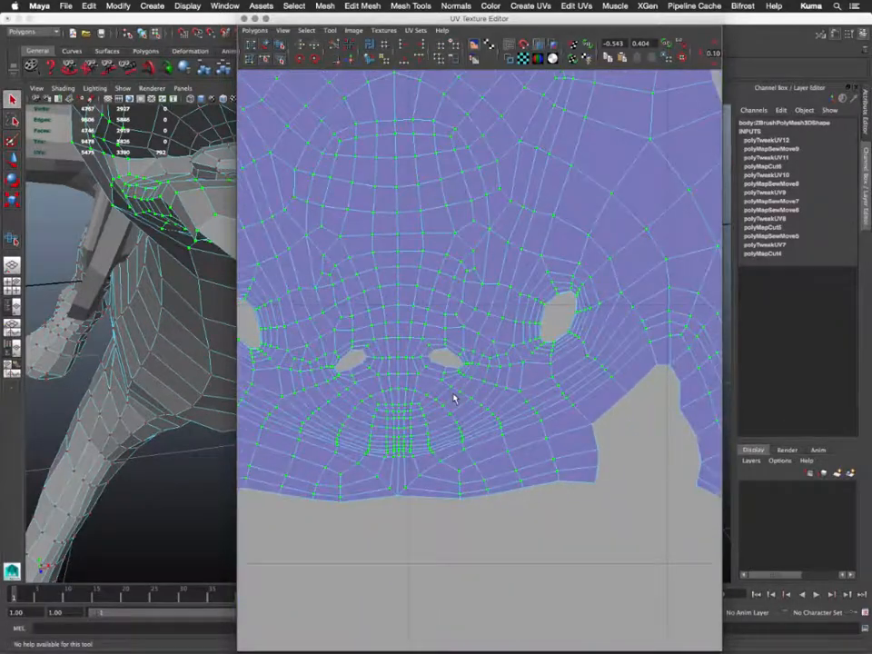
pyautogui.scroll(2, 454, 398)
pyautogui.scroll(5, 453, 399)
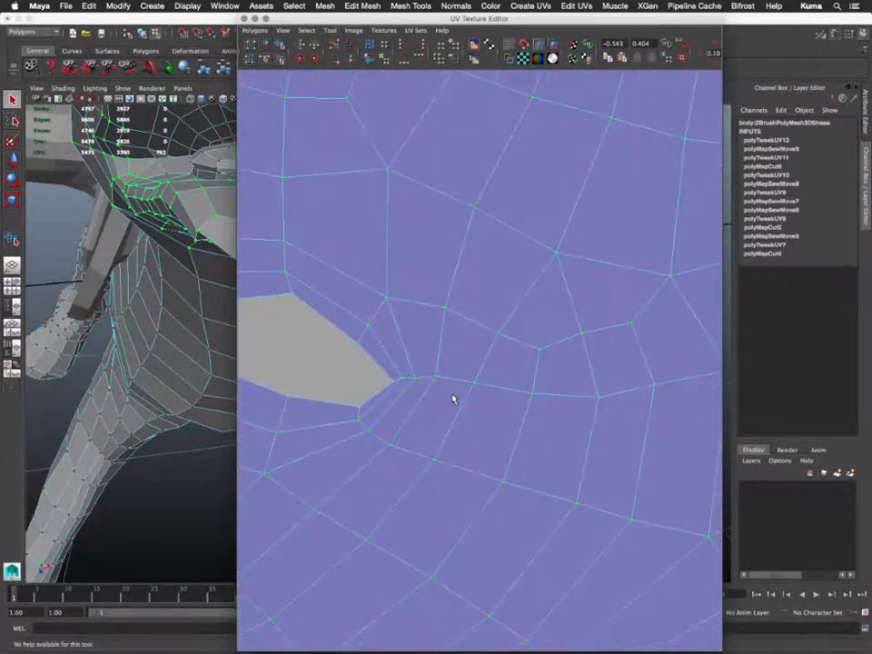
pyautogui.scroll(-3, 453, 399)
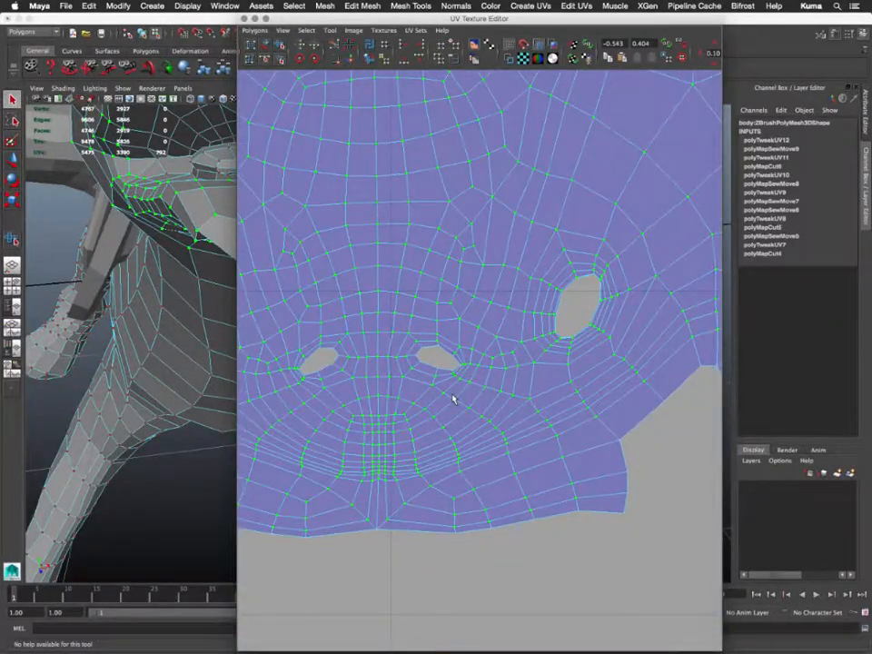
pyautogui.scroll(5, 453, 399)
pyautogui.keyDown('alt'); pyautogui.moveTo(716, 232); pyautogui.dragTo(705, 238); pyautogui.keyUp('alt')
pyautogui.keyDown('alt'); pyautogui.moveTo(705, 238); pyautogui.dragTo(492, 332, button='middle'); pyautogui.keyUp('alt')
pyautogui.scroll(8, 501, 317)
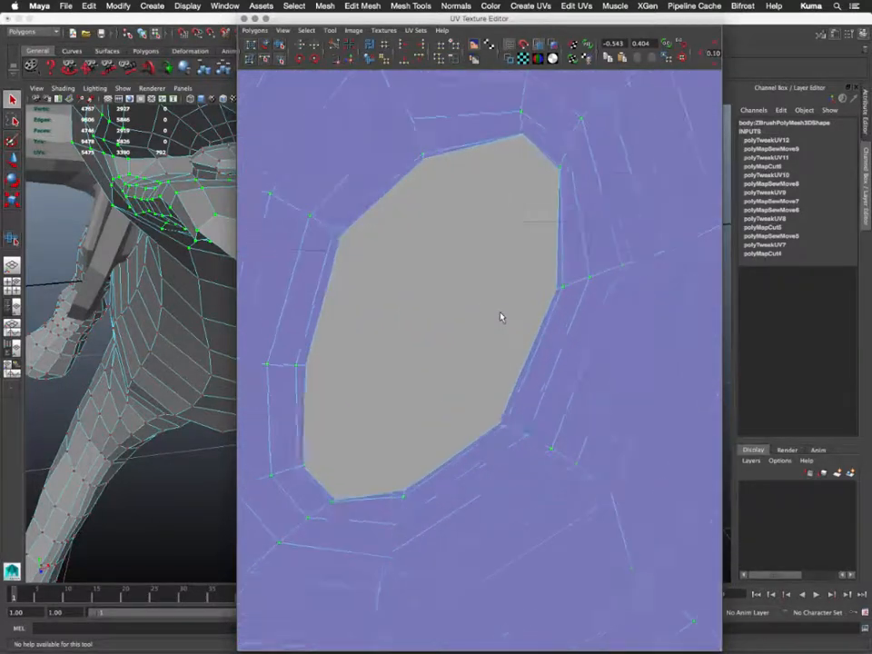
pyautogui.keyDown('alt'); pyautogui.moveTo(499, 242); pyautogui.dragTo(403, 634, button='middle'); pyautogui.keyUp('alt')
pyautogui.scroll(8, 465, 381)
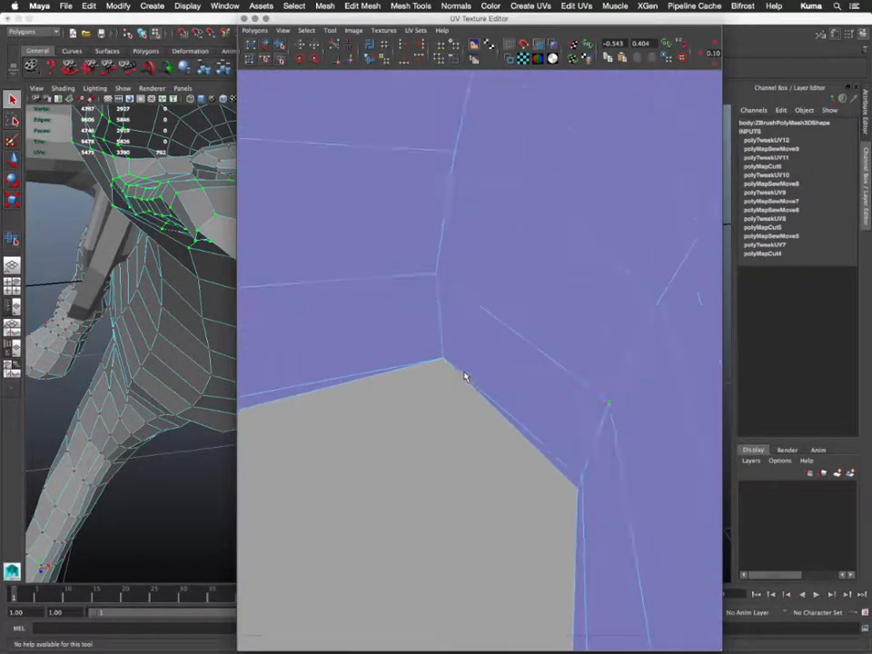
pyautogui.keyDown('alt'); pyautogui.moveTo(443, 412); pyautogui.dragTo(504, 413, button='middle'); pyautogui.keyUp('alt')
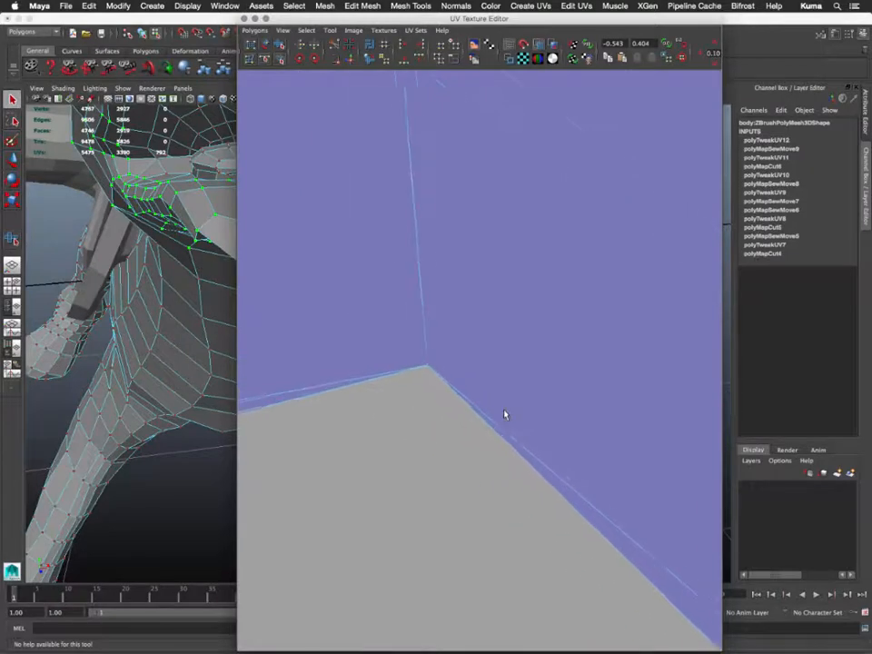
pyautogui.scroll(-4, 499, 411)
pyautogui.scroll(-5, 500, 411)
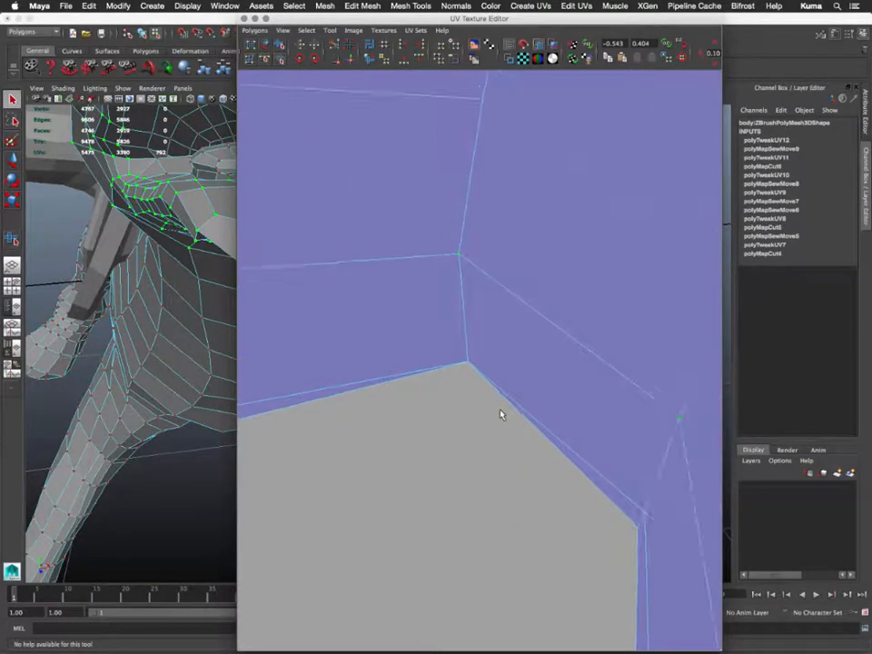
pyautogui.keyDown('alt'); pyautogui.moveTo(438, 409); pyautogui.dragTo(563, 396, button='middle'); pyautogui.keyUp('alt')
pyautogui.scroll(-10, 510, 402)
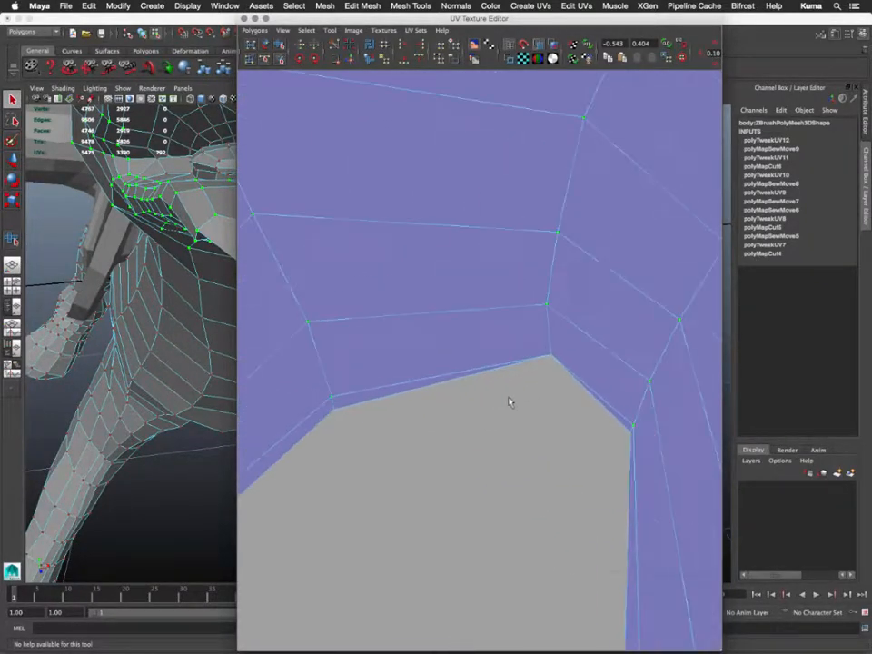
pyautogui.scroll(-1, 504, 425)
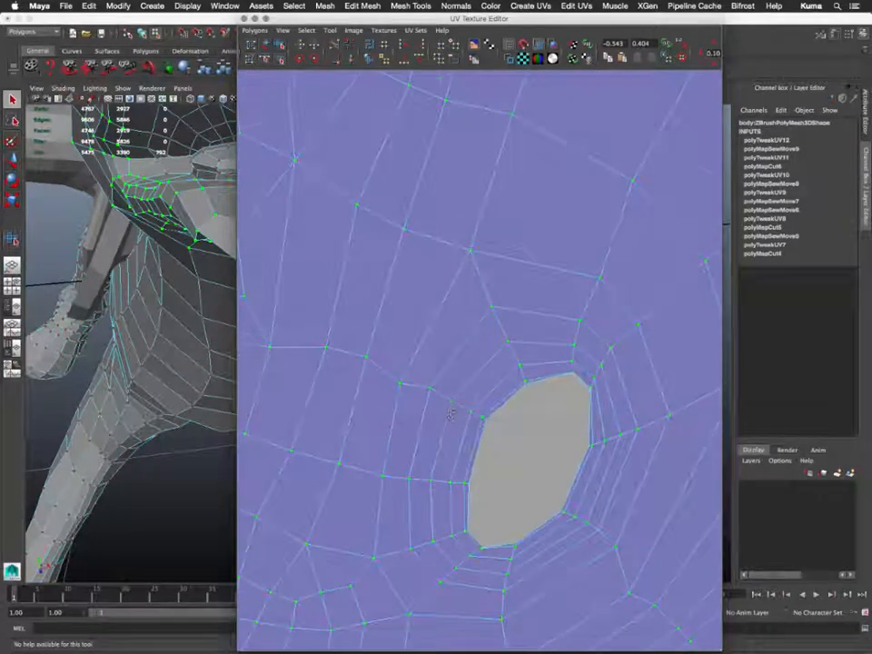
pyautogui.keyDown('alt'); pyautogui.moveTo(354, 398); pyautogui.dragTo(513, 430, button='middle'); pyautogui.keyUp('alt')
pyautogui.scroll(-5, 507, 427)
pyautogui.keyDown('alt'); pyautogui.moveTo(286, 376); pyautogui.dragTo(490, 422, button='middle'); pyautogui.keyUp('alt')
# - Inspect the left eye hole and another opening, checking the UV rings around each edge
pyautogui.keyDown('alt'); pyautogui.moveTo(418, 381); pyautogui.dragTo(514, 386, button='middle'); pyautogui.keyUp('alt')
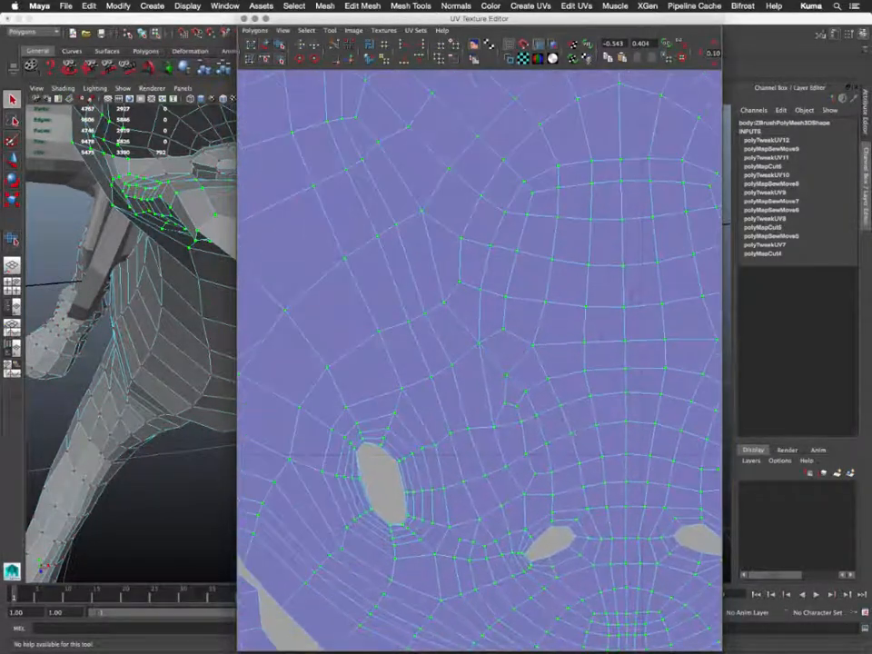
pyautogui.keyDown('alt'); pyautogui.moveTo(430, 276); pyautogui.dragTo(548, 138, button='middle'); pyautogui.keyUp('alt')
pyautogui.scroll(5, 461, 262)
pyautogui.scroll(7, 462, 265)
pyautogui.keyDown('alt'); pyautogui.moveTo(471, 258); pyautogui.dragTo(459, 516, button='middle'); pyautogui.keyUp('alt')
pyautogui.scroll(6, 476, 331)
pyautogui.keyDown('alt'); pyautogui.moveTo(476, 332); pyautogui.dragTo(463, 441, button='middle'); pyautogui.keyUp('alt')
pyautogui.scroll(-8, 463, 441)
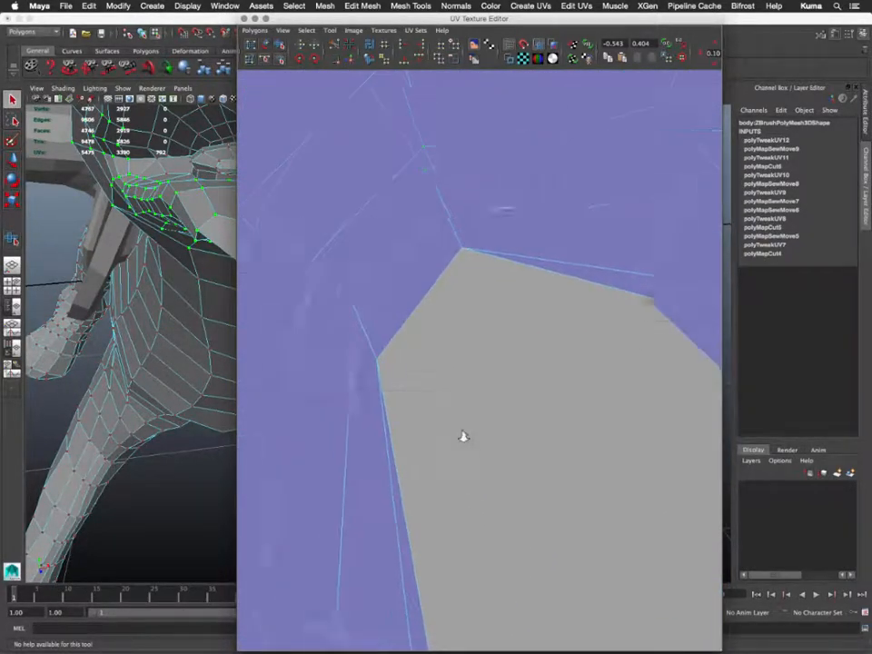
pyautogui.scroll(-6, 465, 441)
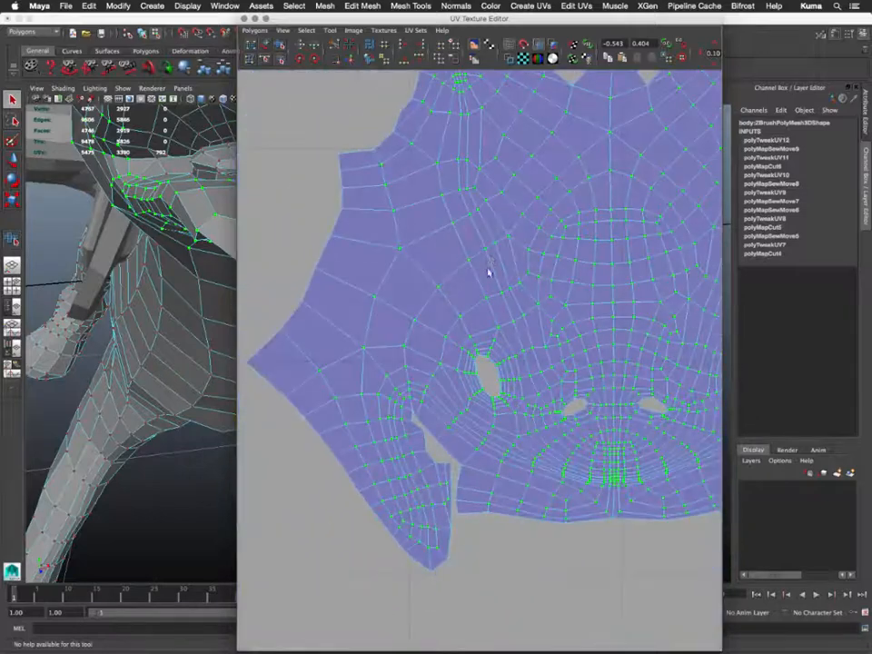
# - Frame the whole relaxed head shell and switch the selection to its UVs
pyautogui.keyDown('alt'); pyautogui.moveTo(488, 273); pyautogui.dragTo(337, 383, button='middle'); pyautogui.keyUp('alt')
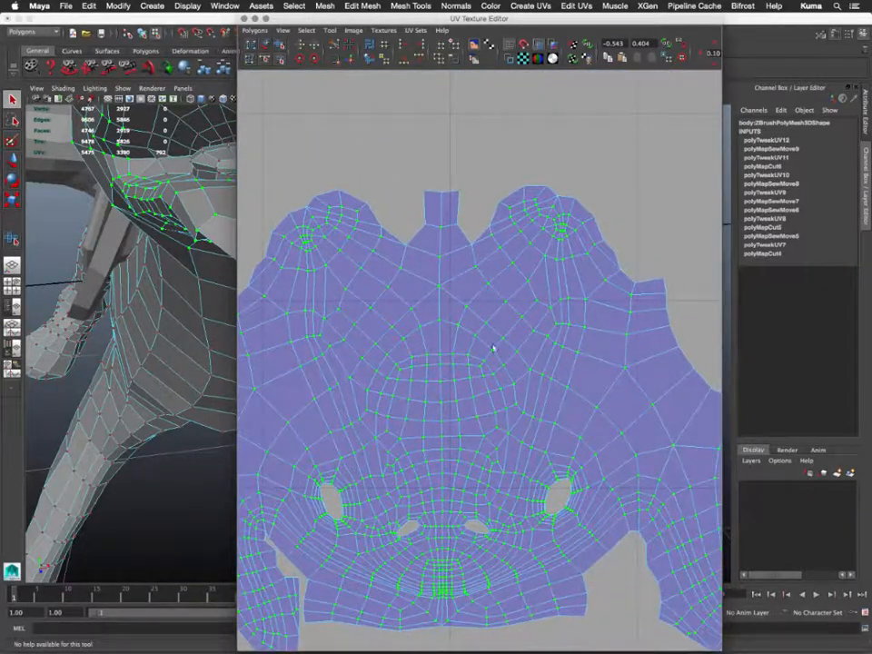
pyautogui.scroll(-3, 492, 350)
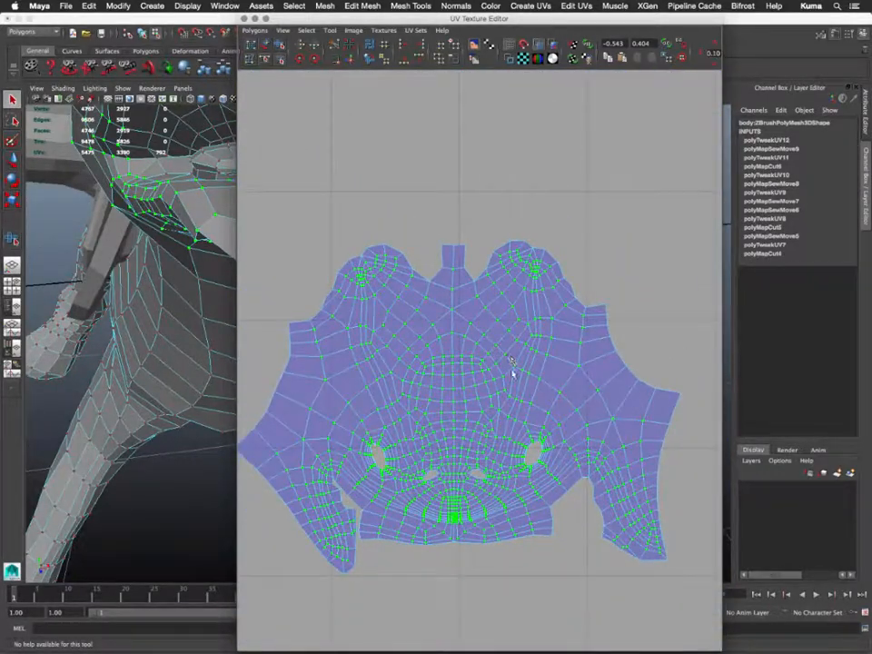
pyautogui.keyDown('alt'); pyautogui.moveTo(510, 360); pyautogui.dragTo(516, 299, button='middle'); pyautogui.keyUp('alt')
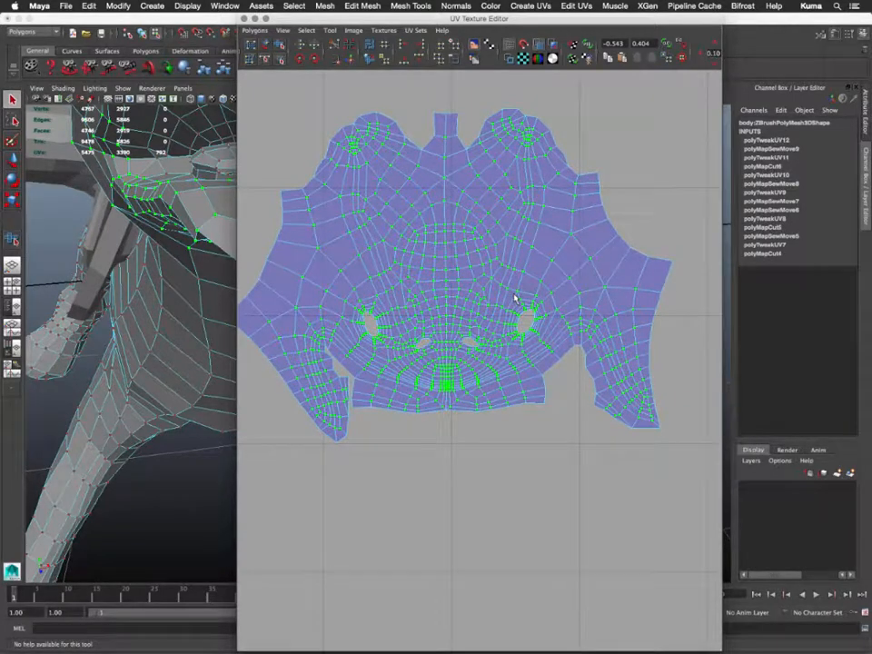
pyautogui.moveTo(514, 298); pyautogui.dragTo(607, 265, button='right')
# - Unfold the head UV shell with the Smooth UV Unfold handle in both directions, then return to selection
pyautogui.click(281, 44)
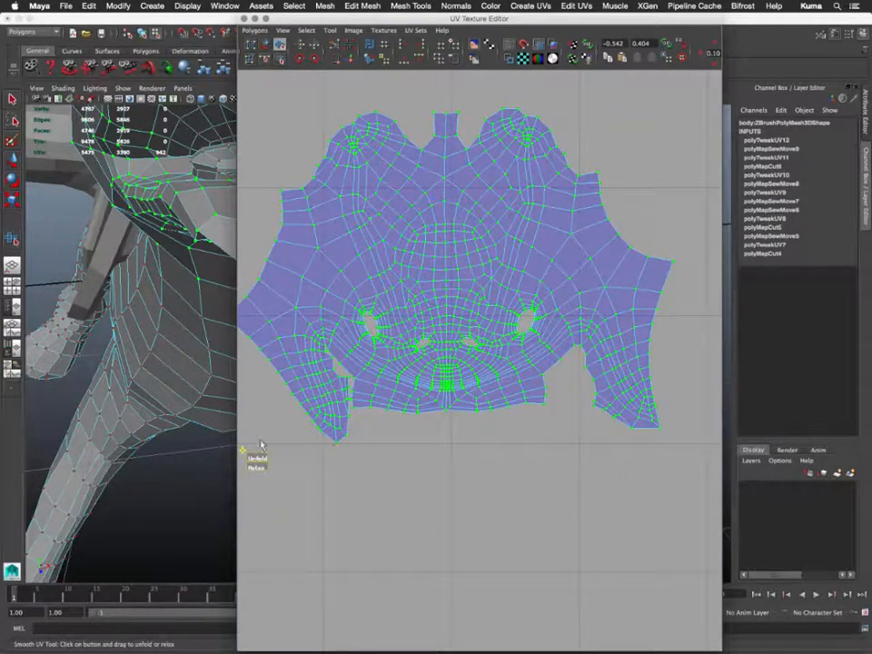
pyautogui.moveTo(256, 458); pyautogui.dragTo(779, 448)
pyautogui.moveTo(361, 449); pyautogui.dragTo(160, 453)
pyautogui.press('q')
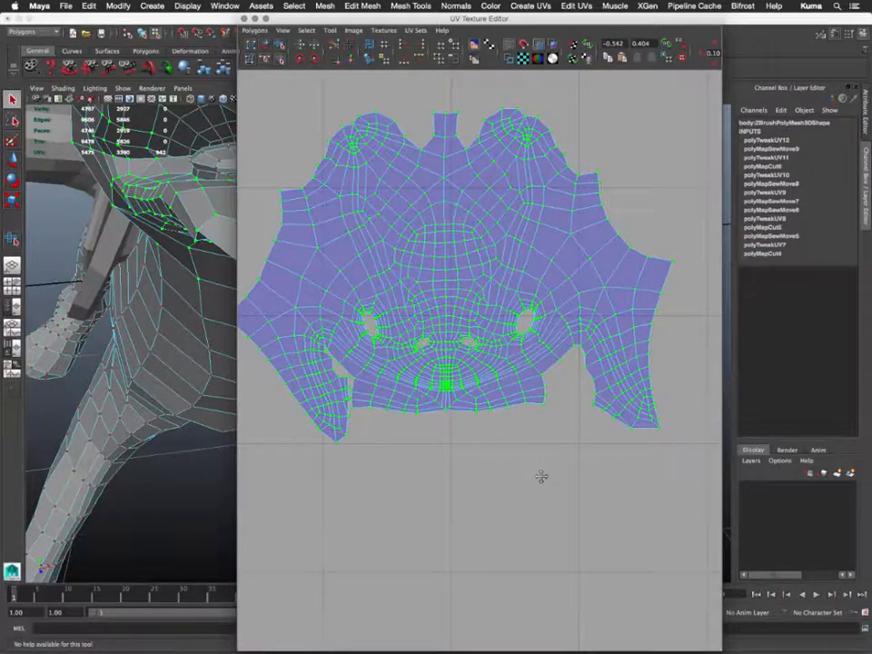
pyautogui.keyDown('alt'); pyautogui.moveTo(541, 477); pyautogui.dragTo(438, 533, button='middle'); pyautogui.keyUp('alt')
pyautogui.scroll(5, 438, 533)
pyautogui.scroll(-5, 440, 533)
pyautogui.scroll(-3, 438, 533)
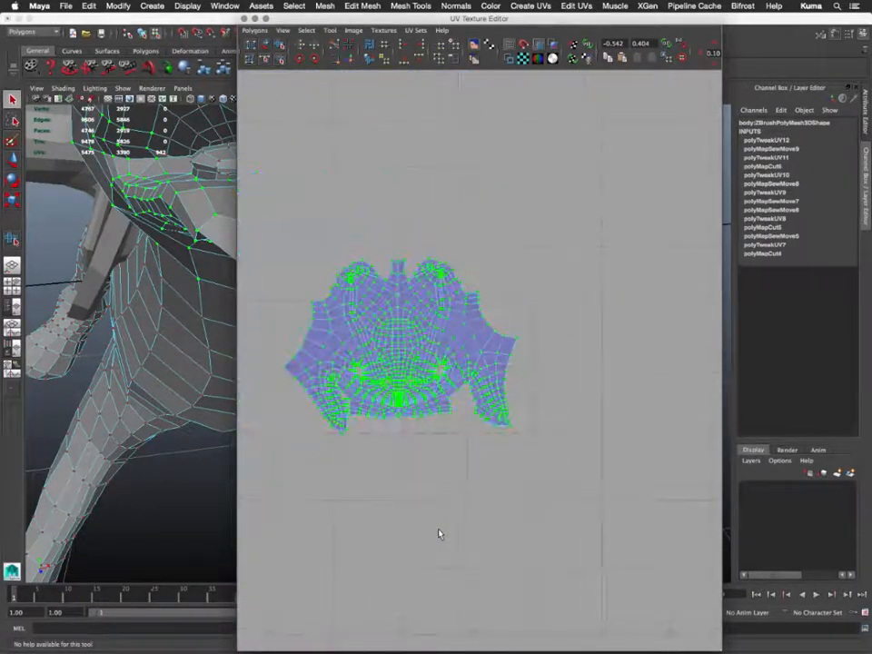
# - Move the head UV shell back inside the 0–1 UV square
pyautogui.scroll(-3, 493, 460)
pyautogui.keyDown('alt'); pyautogui.moveTo(492, 459); pyautogui.dragTo(357, 494, button='middle'); pyautogui.keyUp('alt')
pyautogui.press('w')
pyautogui.moveTo(357, 493); pyautogui.dragTo(526, 531, button='middle')
pyautogui.keyDown('alt'); pyautogui.moveTo(478, 318); pyautogui.dragTo(497, 434, button='middle'); pyautogui.keyUp('alt')
pyautogui.keyDown('alt'); pyautogui.moveTo(585, 336); pyautogui.dragTo(586, 235, button='middle'); pyautogui.keyUp('alt')
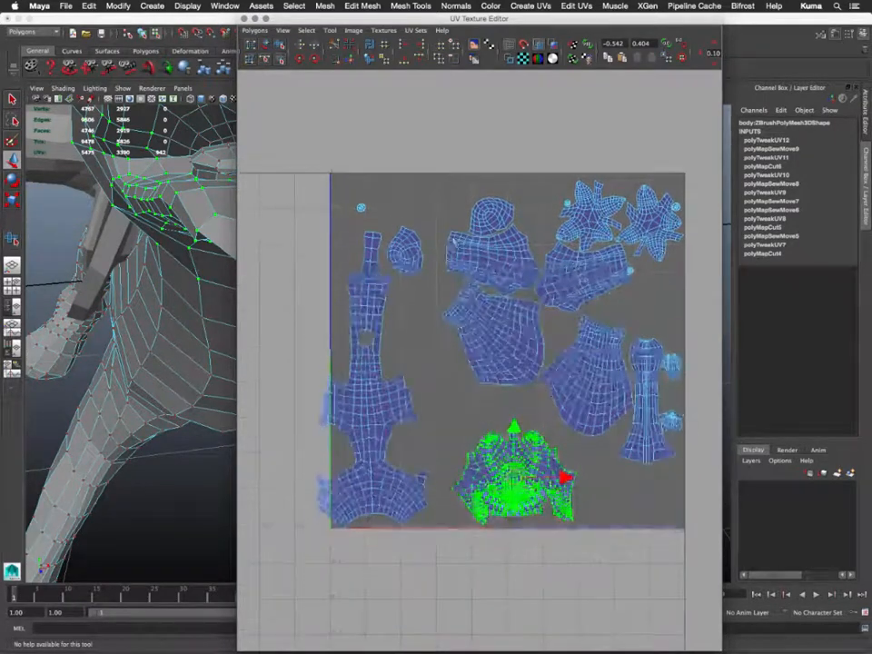
# - Move the top-left and top-right small round shells down beside the head shell
pyautogui.moveTo(344, 190); pyautogui.dragTo(378, 225)
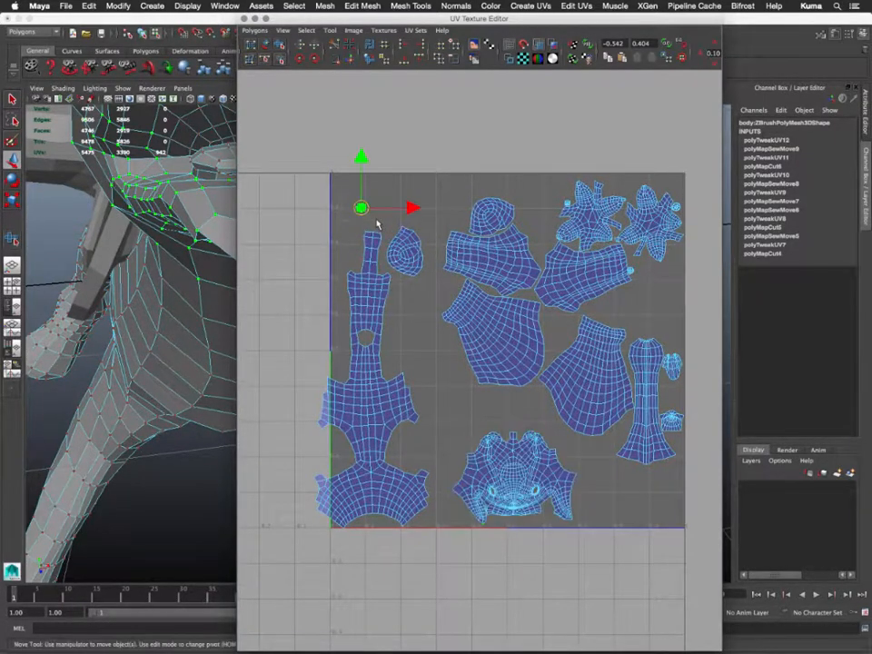
pyautogui.moveTo(410, 339); pyautogui.dragTo(499, 573, button='middle')
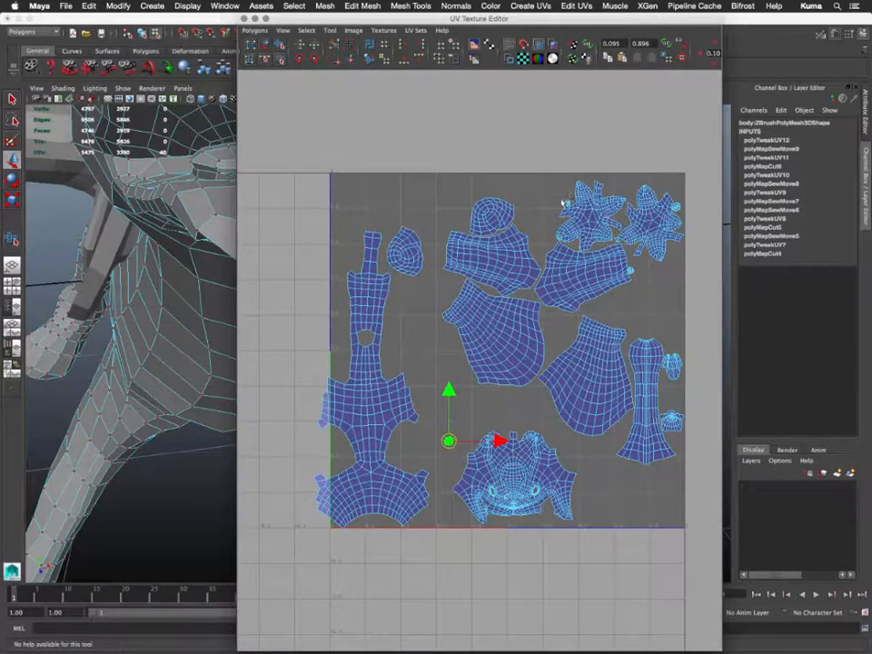
pyautogui.click(570, 205)
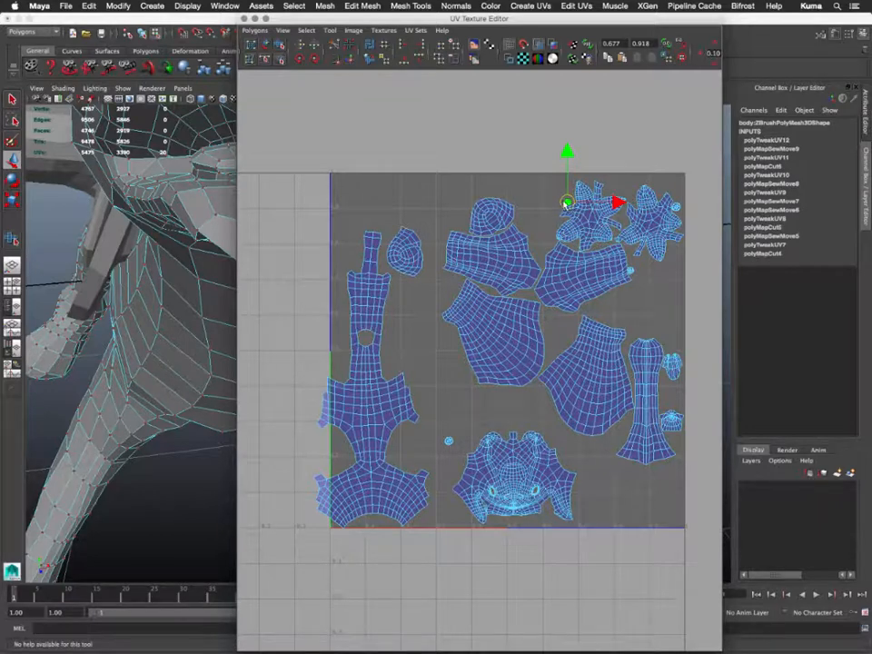
pyautogui.keyDown('ctrl'); pyautogui.moveTo(565, 204); pyautogui.dragTo(583, 193, button='right'); pyautogui.keyUp('ctrl')
pyautogui.moveTo(510, 337); pyautogui.dragTo(468, 381)
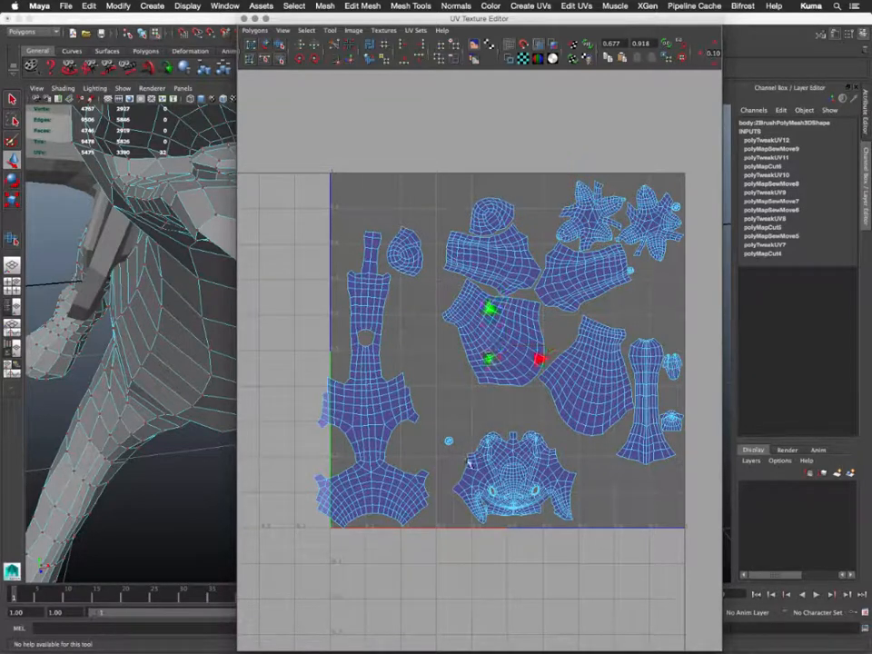
pyautogui.moveTo(468, 463); pyautogui.dragTo(446, 532, button='middle')
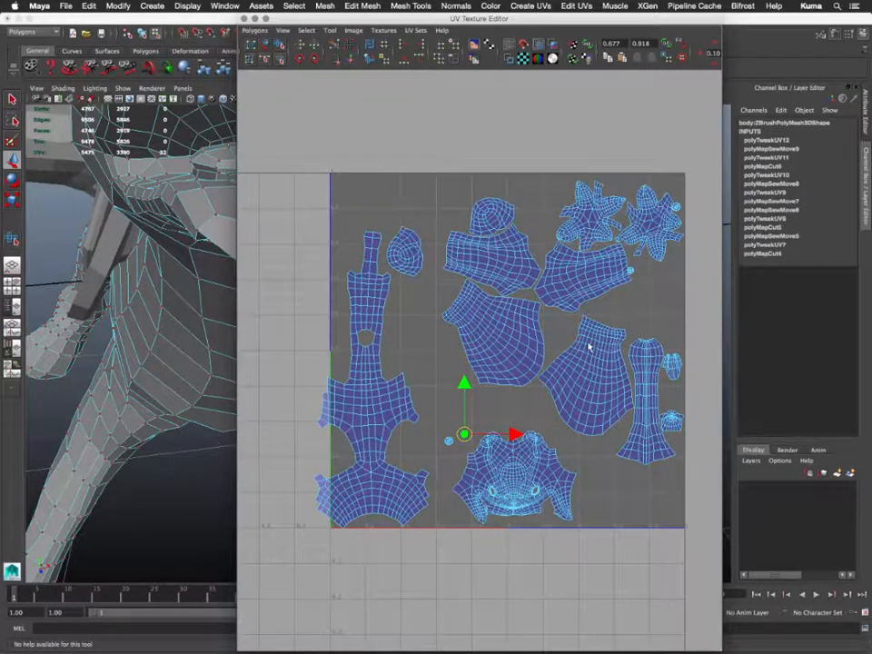
# - Move the tiny top-right shell and the 40-UV shell by the star shell beside the head shell
pyautogui.click(630, 274)
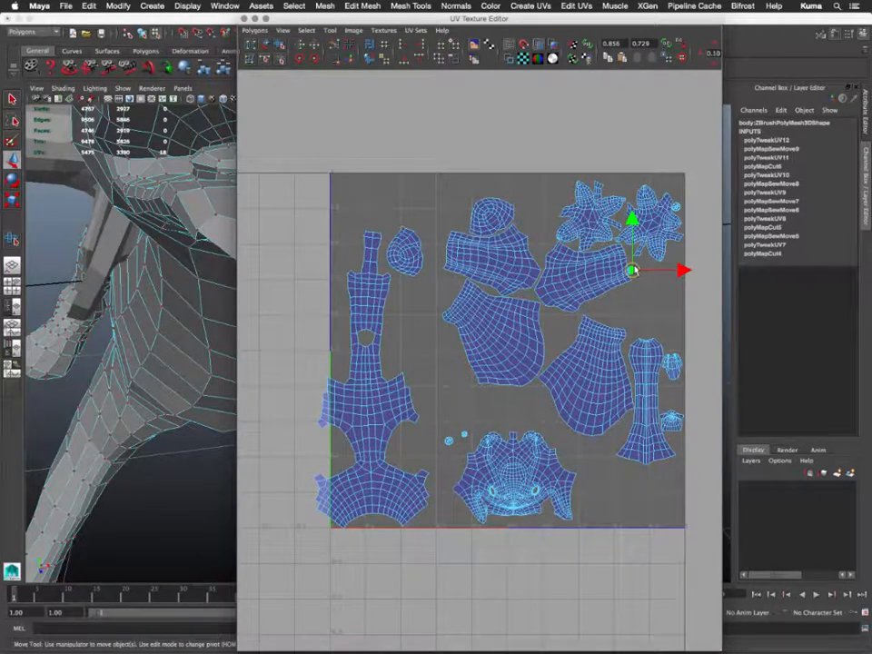
pyautogui.keyDown('ctrl'); pyautogui.moveTo(634, 270); pyautogui.dragTo(654, 257, button='right'); pyautogui.keyUp('ctrl')
pyautogui.moveTo(650, 304); pyautogui.dragTo(502, 452, button='middle')
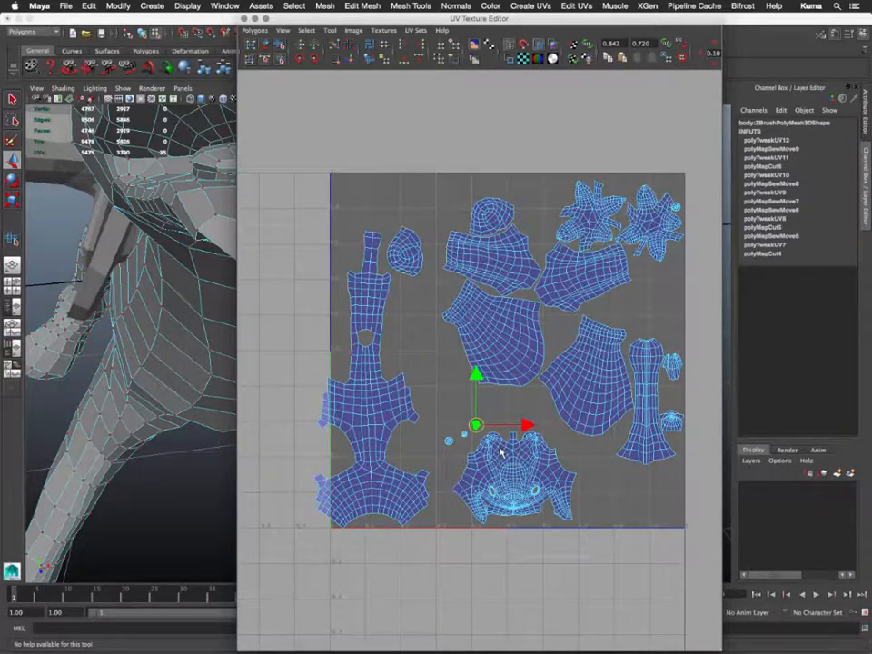
pyautogui.click(677, 209)
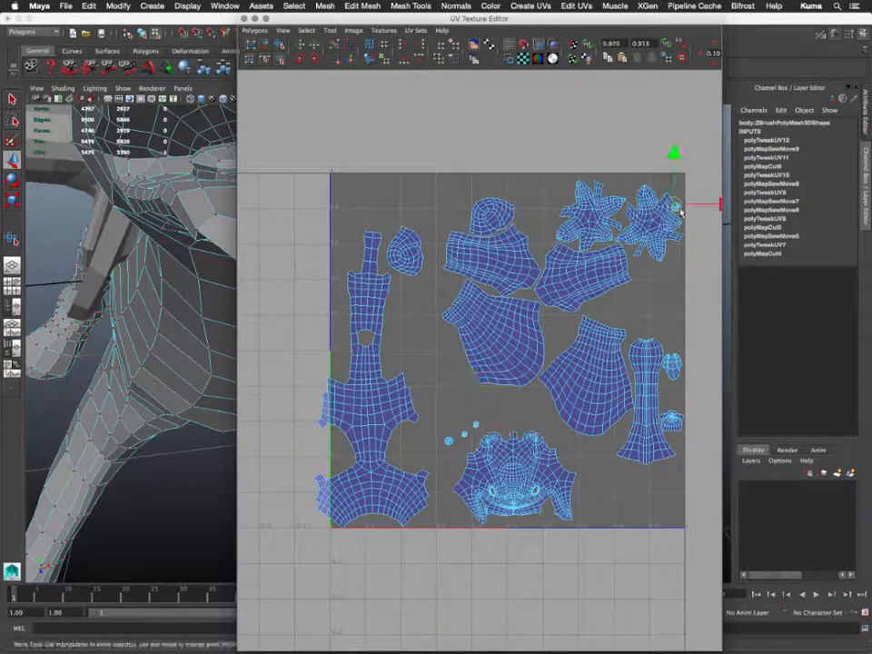
pyautogui.keyDown('ctrl'); pyautogui.moveTo(677, 209); pyautogui.dragTo(690, 200, button='right'); pyautogui.keyUp('ctrl')
pyautogui.moveTo(640, 392); pyautogui.dragTo(454, 605, button='middle')
pyautogui.scroll(-3, 475, 573)
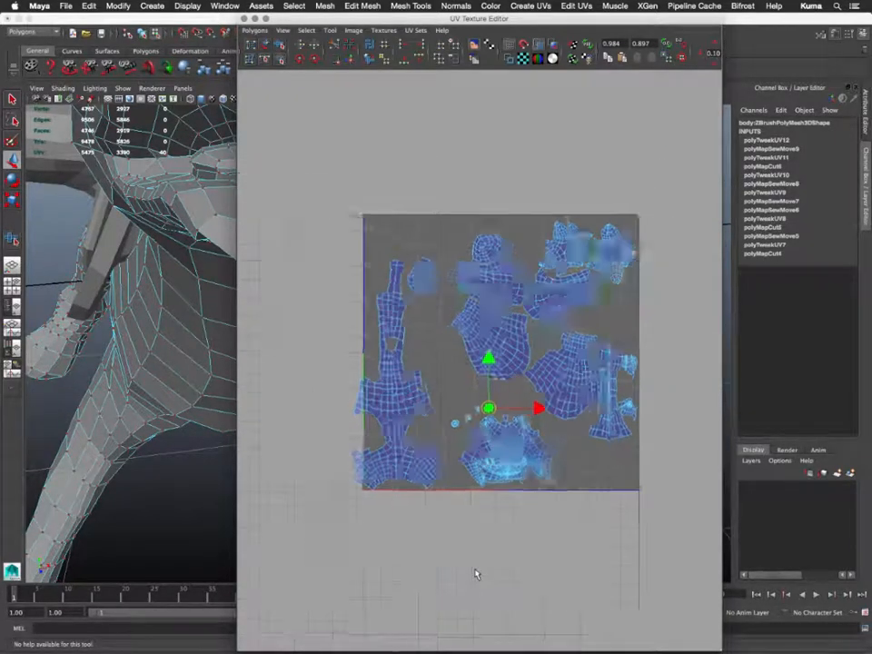
pyautogui.scroll(10, 475, 573)
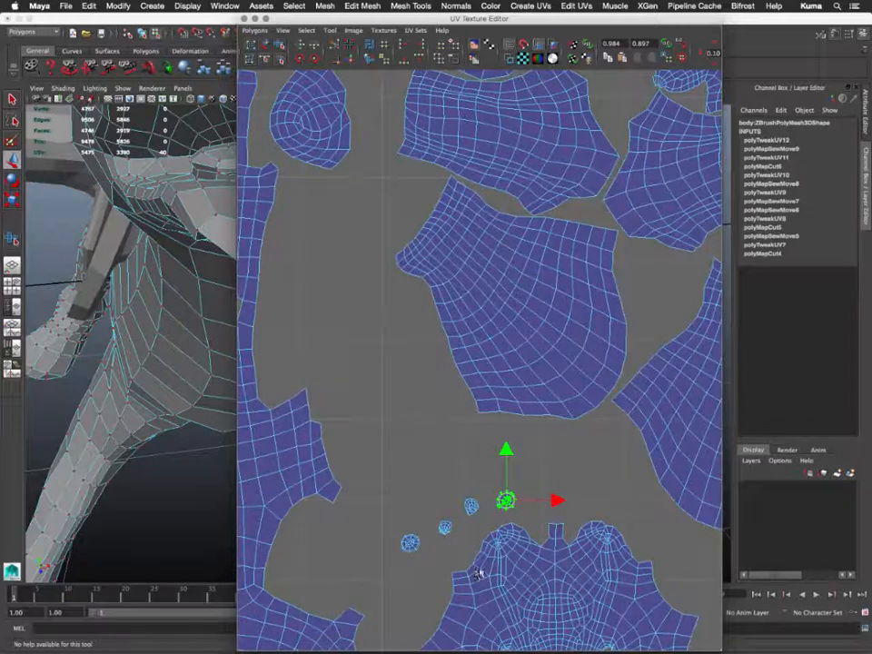
pyautogui.keyDown('alt'); pyautogui.moveTo(537, 563); pyautogui.dragTo(320, 417, button='middle'); pyautogui.keyUp('alt')
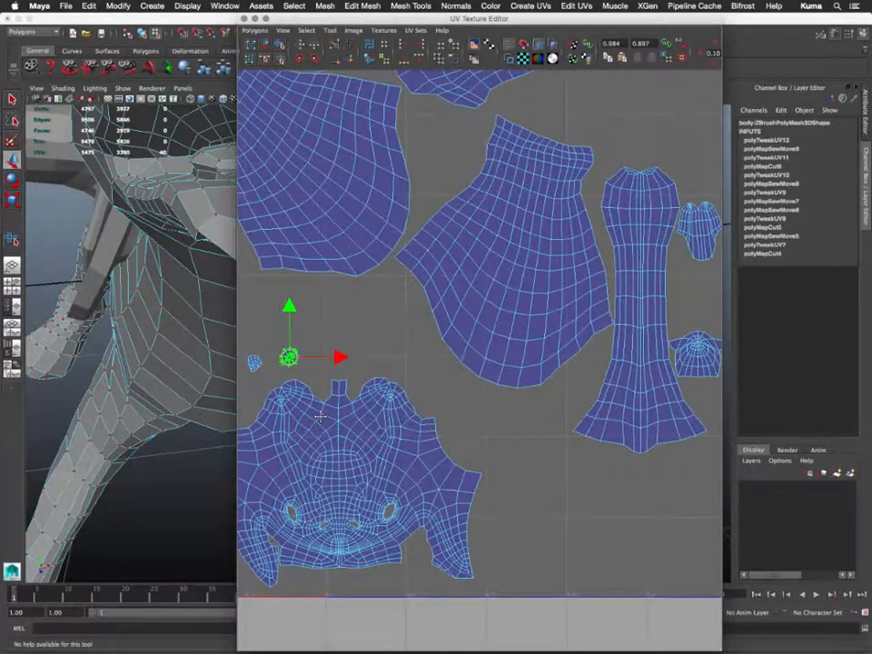
pyautogui.keyDown('alt'); pyautogui.moveTo(706, 261); pyautogui.dragTo(566, 289, button='middle'); pyautogui.keyUp('alt')
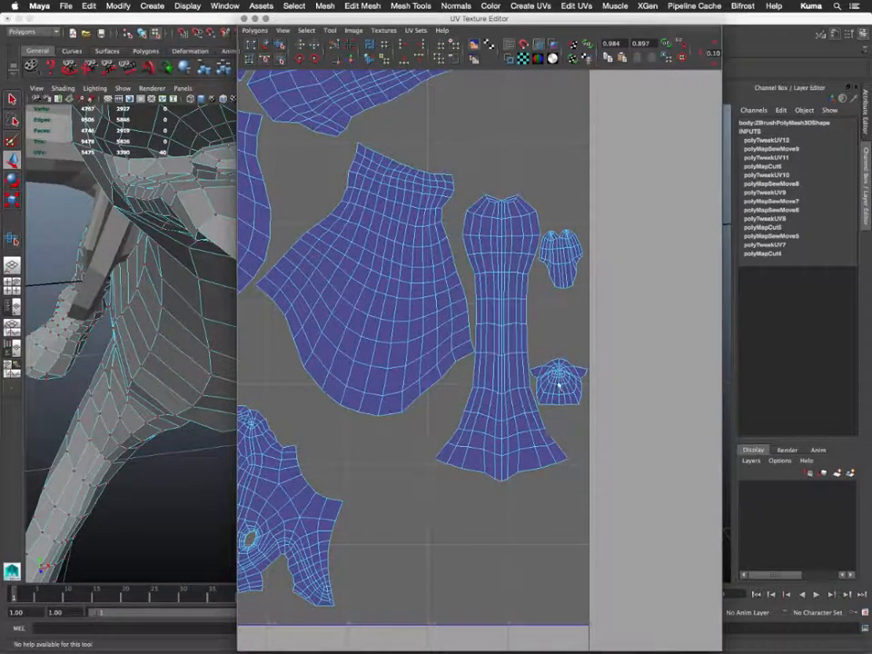
pyautogui.keyDown('alt'); pyautogui.moveTo(552, 390); pyautogui.dragTo(630, 362, button='middle'); pyautogui.keyUp('alt')
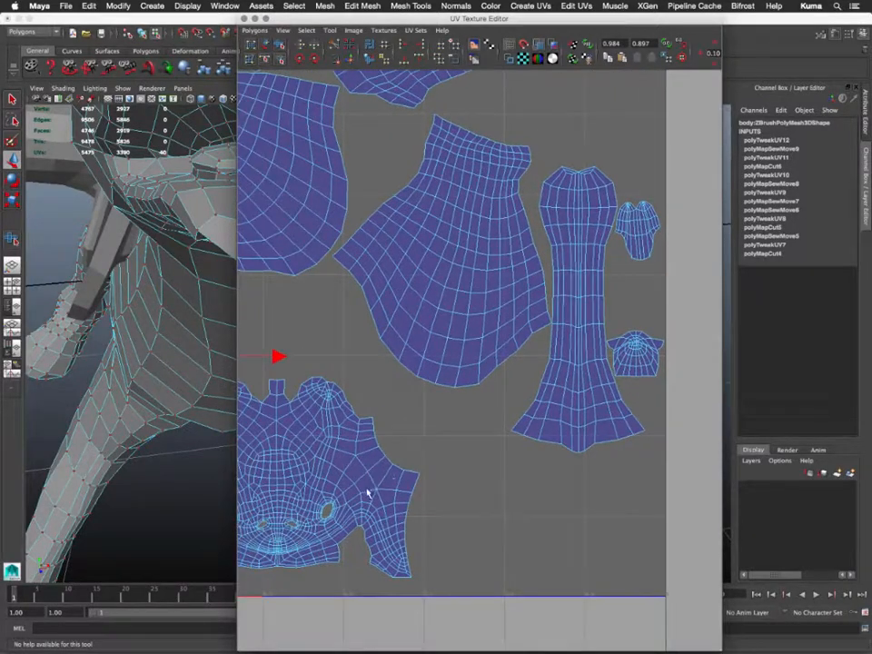
pyautogui.keyDown('alt'); pyautogui.moveTo(245, 521); pyautogui.dragTo(375, 478, button='middle'); pyautogui.keyUp('alt')
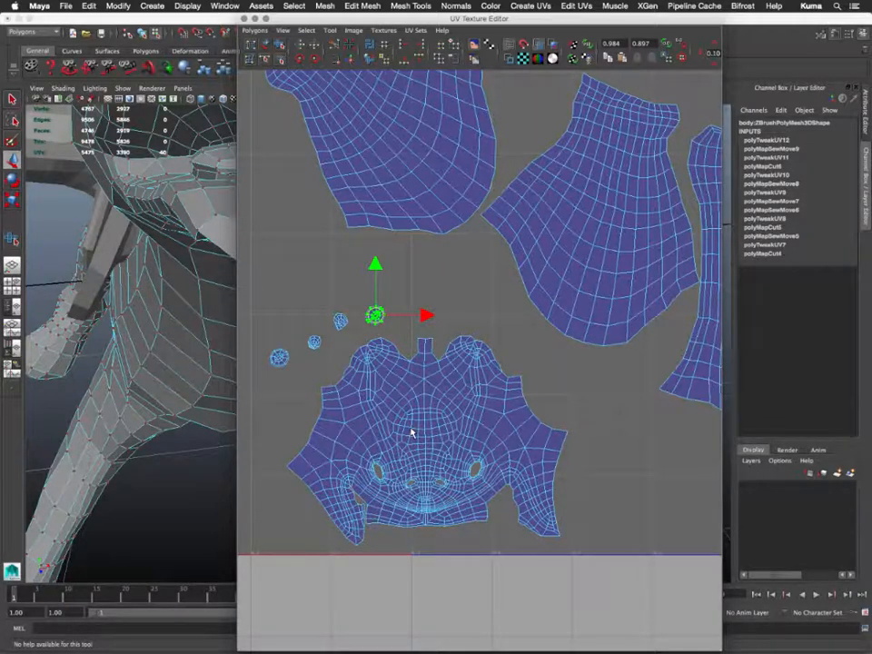
pyautogui.keyDown('alt'); pyautogui.moveTo(326, 344); pyautogui.dragTo(465, 396, button='middle'); pyautogui.keyUp('alt')
pyautogui.scroll(5, 462, 336)
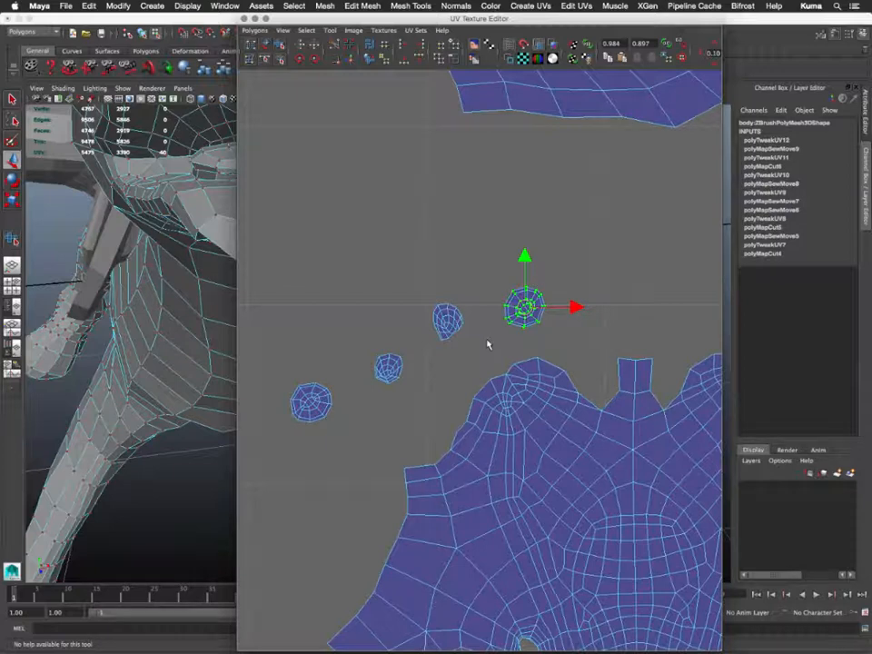
# - Select the edges of two small round shells and Move and Sew them into the head's eye holes
pyautogui.keyDown('alt'); pyautogui.moveTo(488, 344); pyautogui.dragTo(436, 274, button='middle'); pyautogui.keyUp('alt')
pyautogui.rightClick(435, 274)
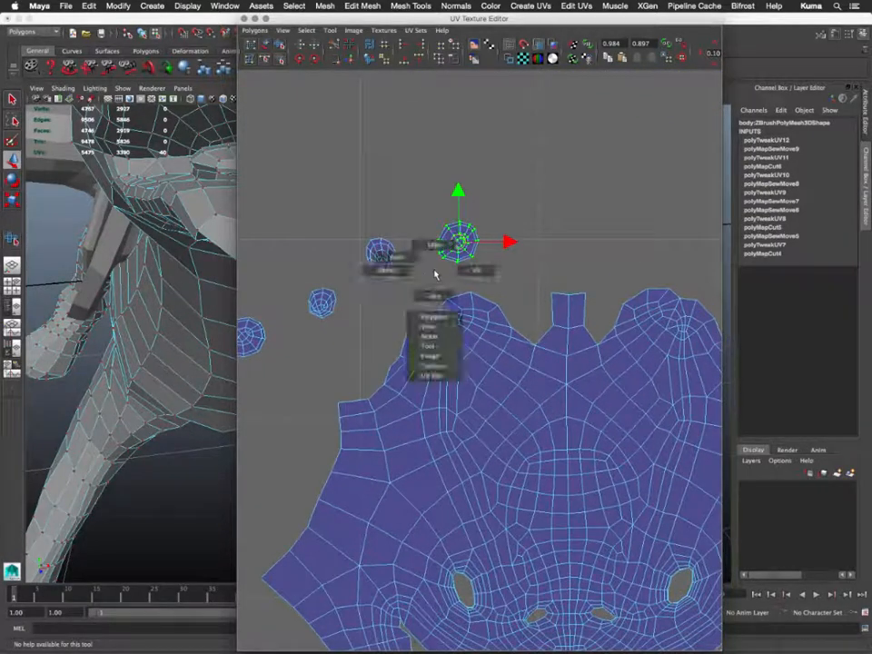
pyautogui.moveTo(435, 274); pyautogui.dragTo(425, 220, button='right')
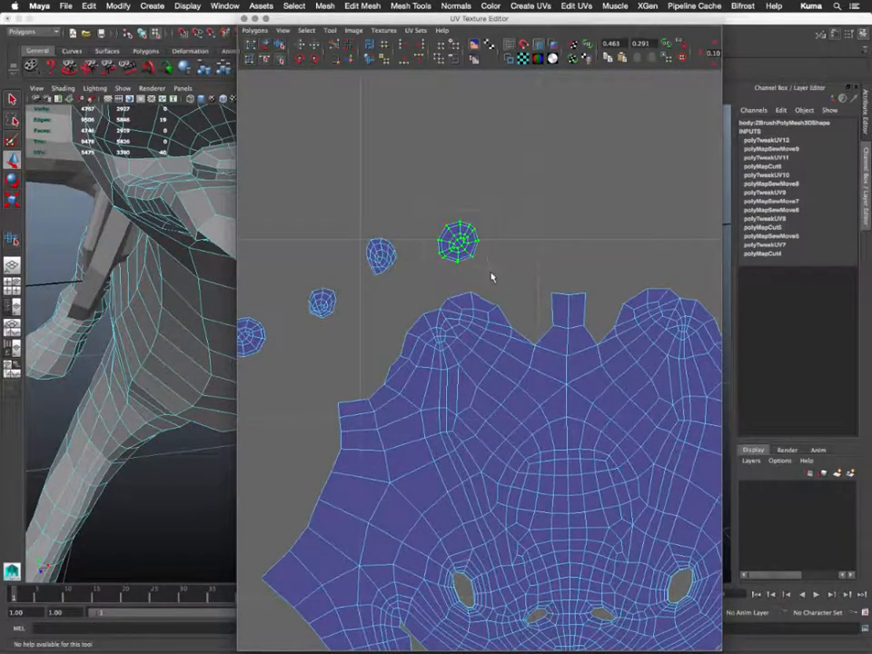
pyautogui.moveTo(492, 275); pyautogui.dragTo(492, 277)
pyautogui.keyDown('alt'); pyautogui.moveTo(488, 284); pyautogui.dragTo(465, 233, button='middle'); pyautogui.keyUp('alt')
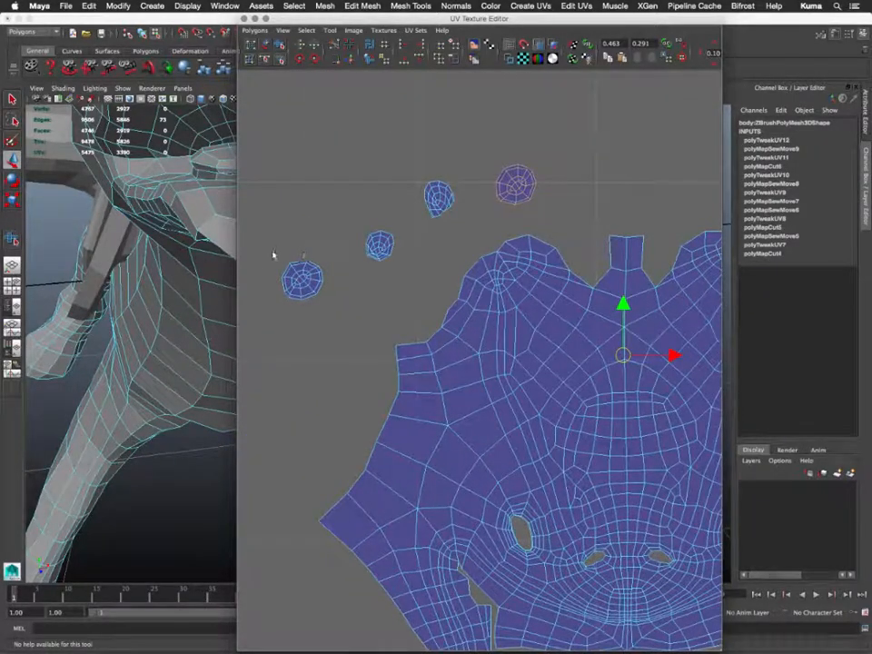
pyautogui.keyDown('shift'); pyautogui.moveTo(275, 255); pyautogui.dragTo(339, 322); pyautogui.keyUp('shift')
pyautogui.keyDown('alt'); pyautogui.moveTo(472, 387); pyautogui.dragTo(370, 310, button='middle'); pyautogui.keyUp('alt')
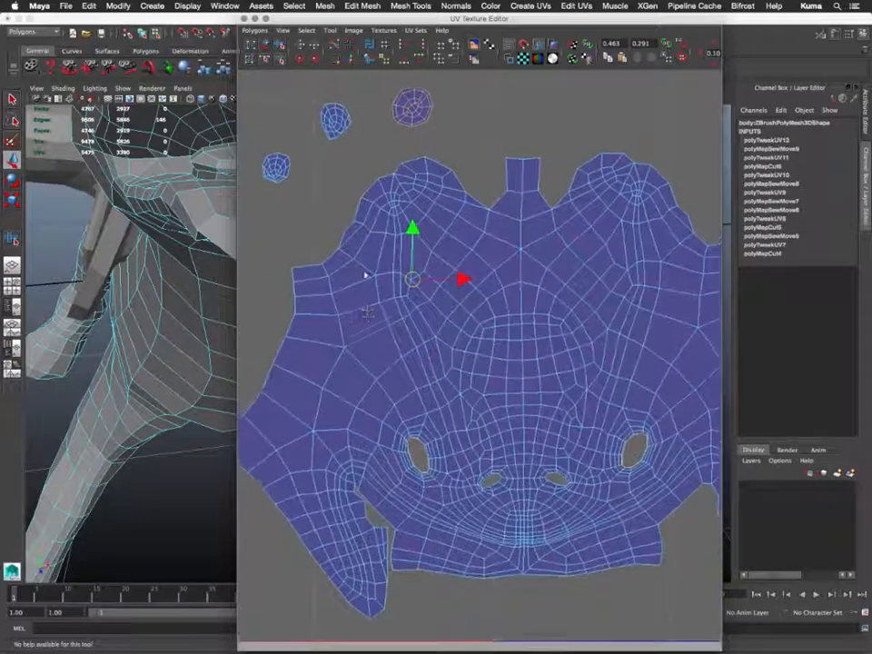
pyautogui.click(351, 58)
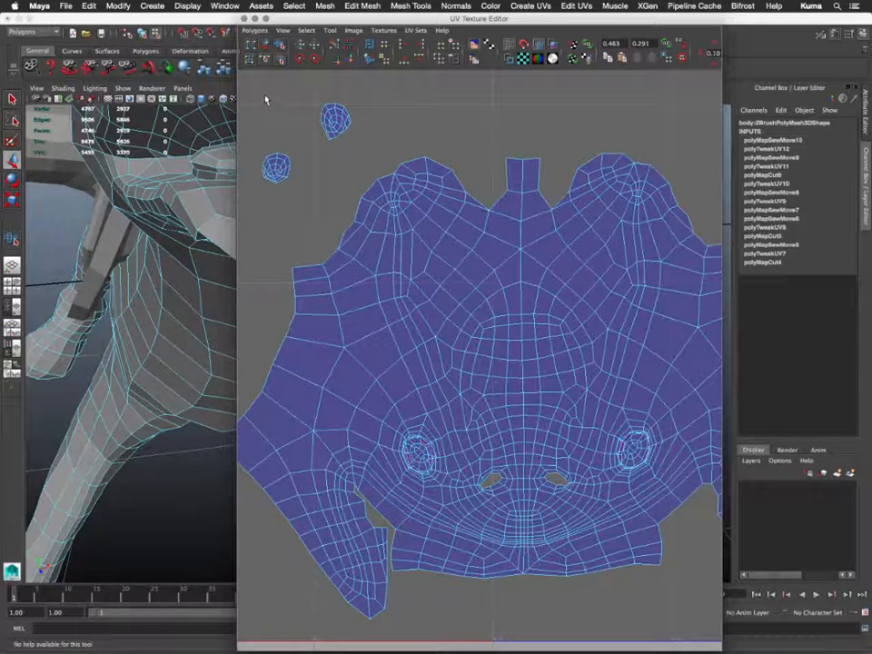
# - Move and Sew the two remaining small shells into the nostril openings, reducing the UVs to 5436
pyautogui.press('w')
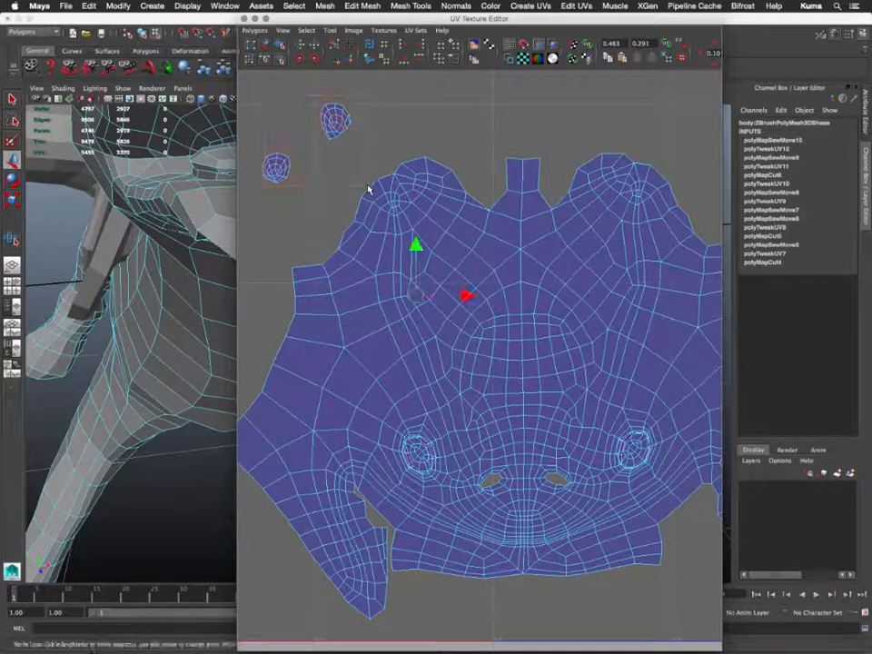
pyautogui.keyDown('alt'); pyautogui.moveTo(319, 187); pyautogui.dragTo(340, 198, button='middle'); pyautogui.keyUp('alt')
pyautogui.keyDown('shift'); pyautogui.moveTo(316, 200); pyautogui.dragTo(318, 200); pyautogui.keyUp('shift')
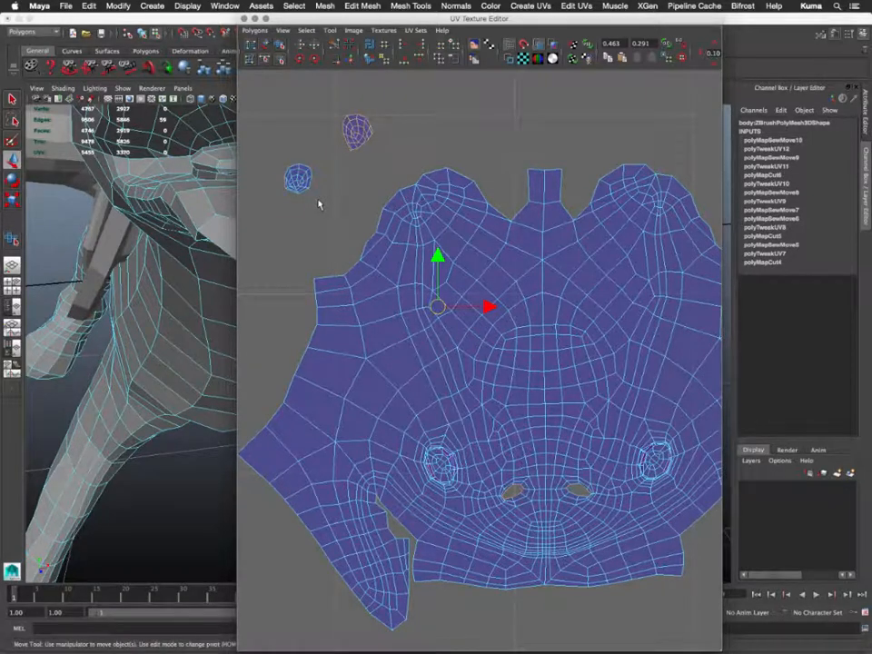
pyautogui.keyDown('shift'); pyautogui.moveTo(257, 147); pyautogui.dragTo(326, 210); pyautogui.keyUp('shift')
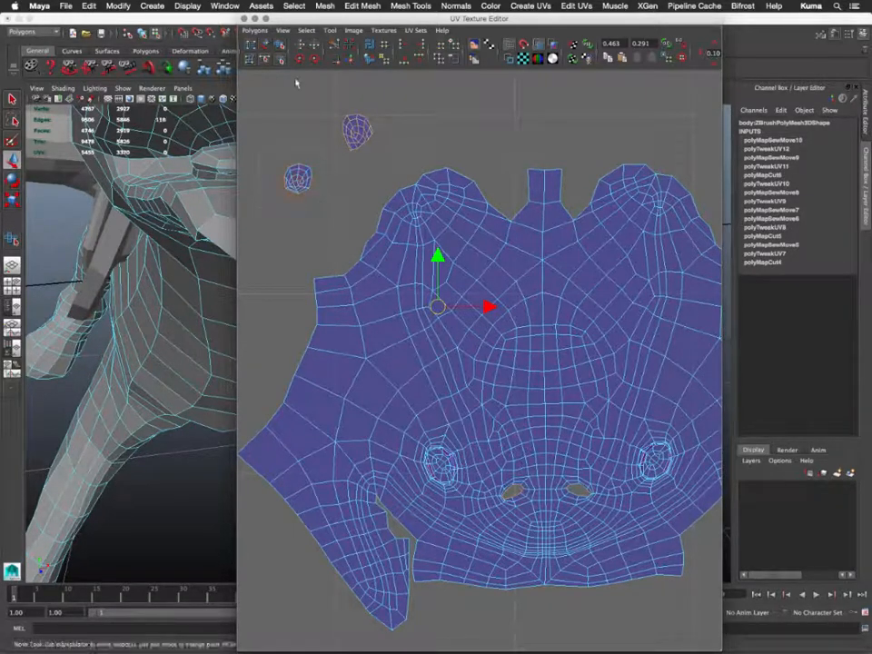
pyautogui.click(350, 61)
# - Frame the sewn head shell and select a UV on it for converting the selection
pyautogui.keyDown('alt'); pyautogui.moveTo(486, 407); pyautogui.dragTo(415, 391, button='middle'); pyautogui.keyUp('alt')
pyautogui.keyDown('alt'); pyautogui.moveTo(415, 392); pyautogui.dragTo(468, 438, button='right'); pyautogui.keyUp('alt')
pyautogui.scroll(-5, 468, 438)
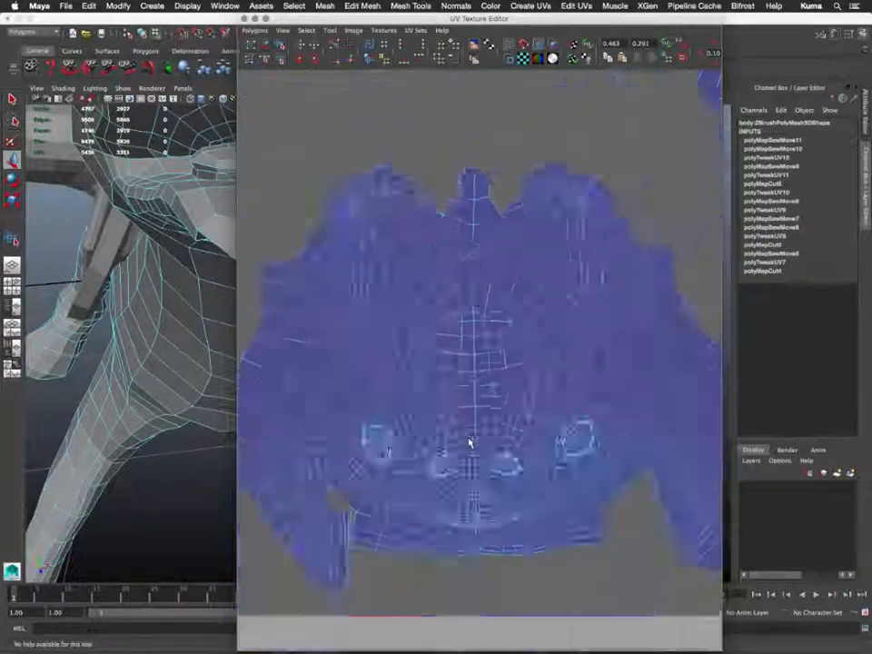
pyautogui.moveTo(511, 397); pyautogui.dragTo(537, 399, button='right')
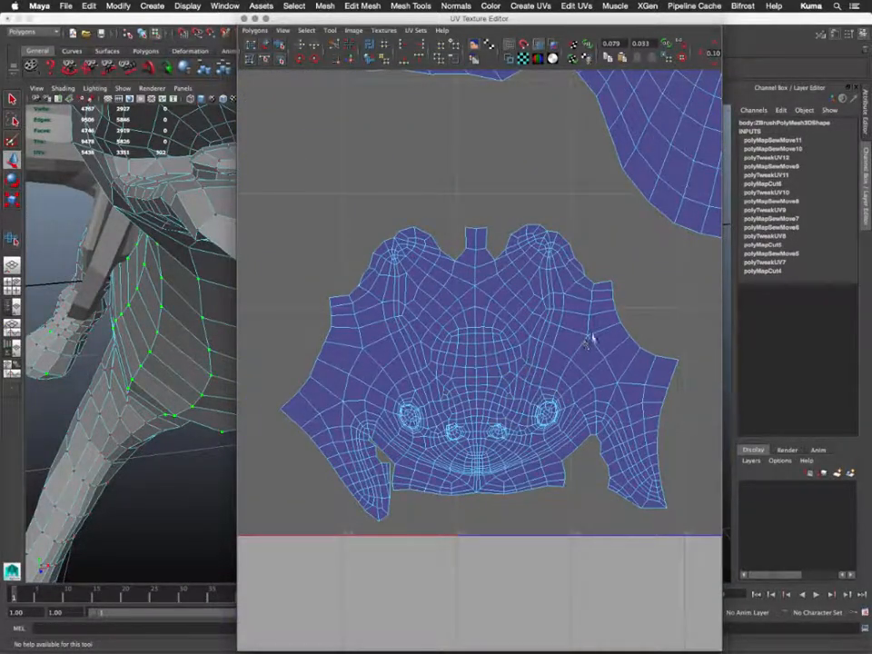
pyautogui.click(584, 338)
pyautogui.press('w')
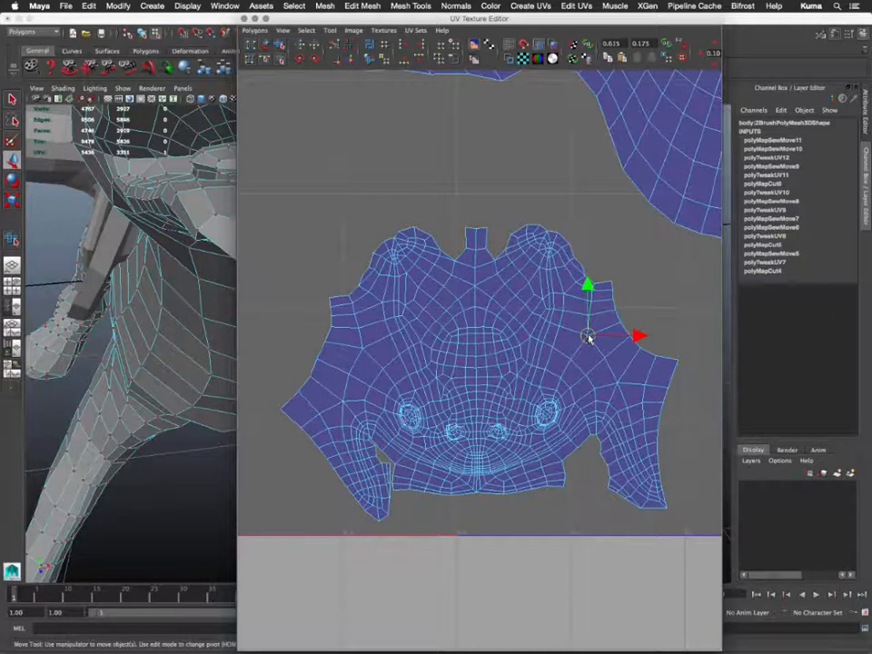
pyautogui.keyDown('ctrl'); pyautogui.moveTo(587, 337); pyautogui.dragTo(536, 321, button='right'); pyautogui.keyUp('ctrl')
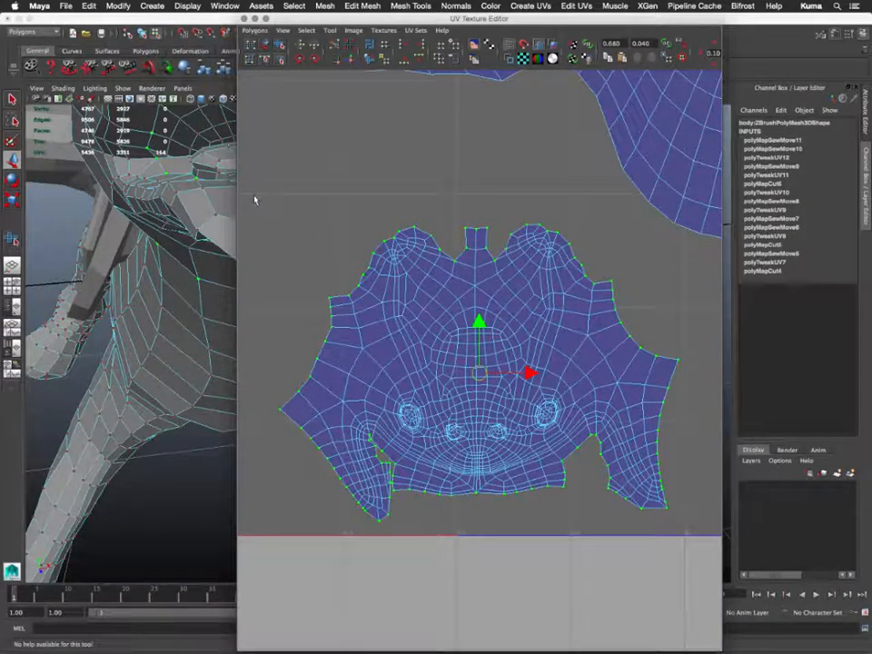